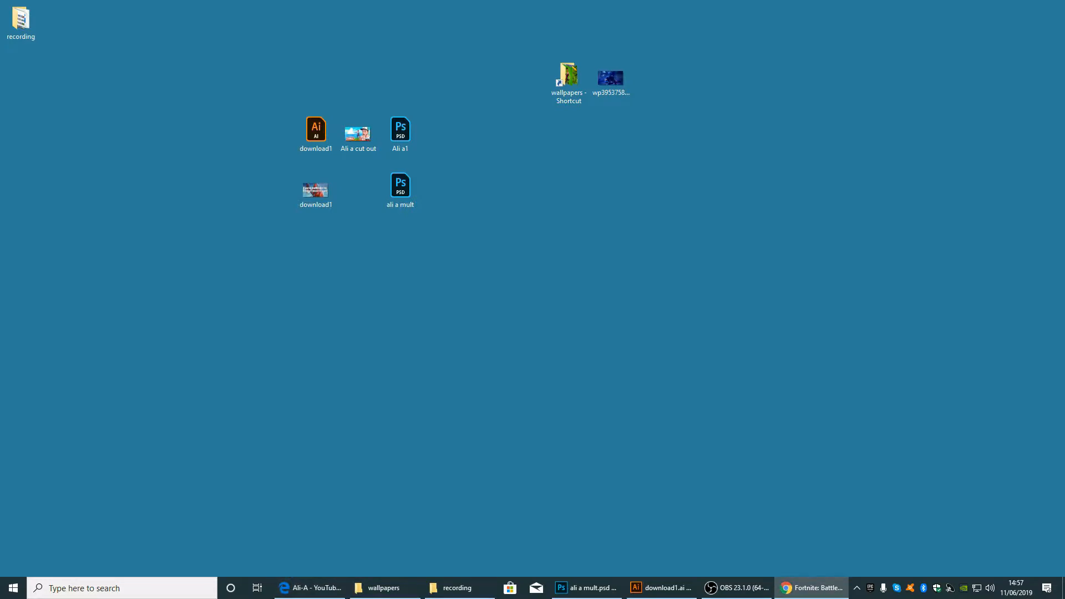
- Switch to Chrome and look through the Fortnite wallpapers on the WallpaperAccess and Wallpaper Cave pages
{"action": "left_click", "coordinate": [812, 588]}
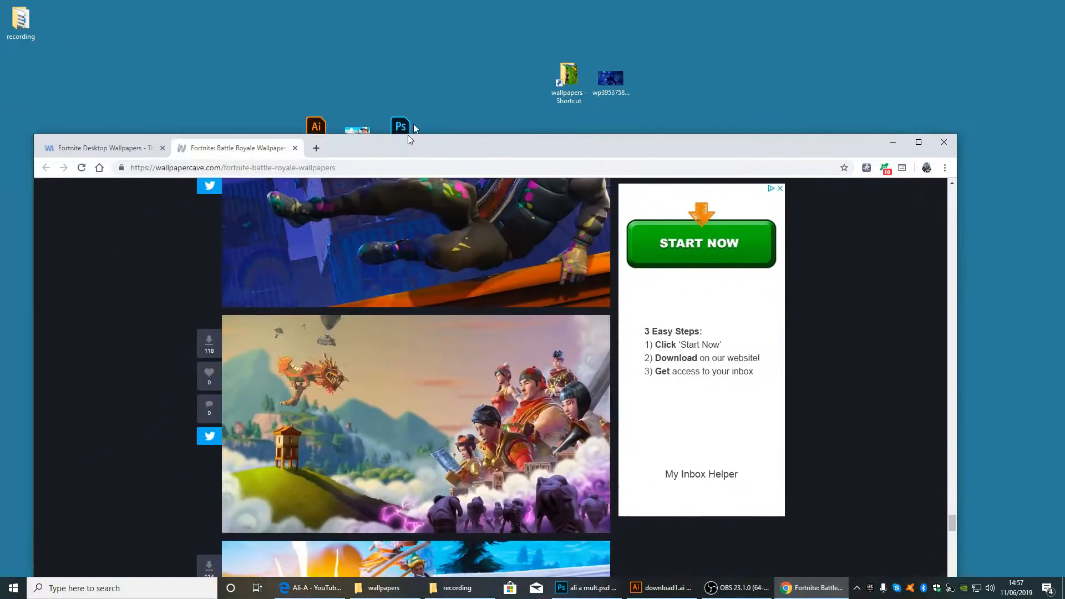
{"action": "left_click", "coordinate": [67, 10]}
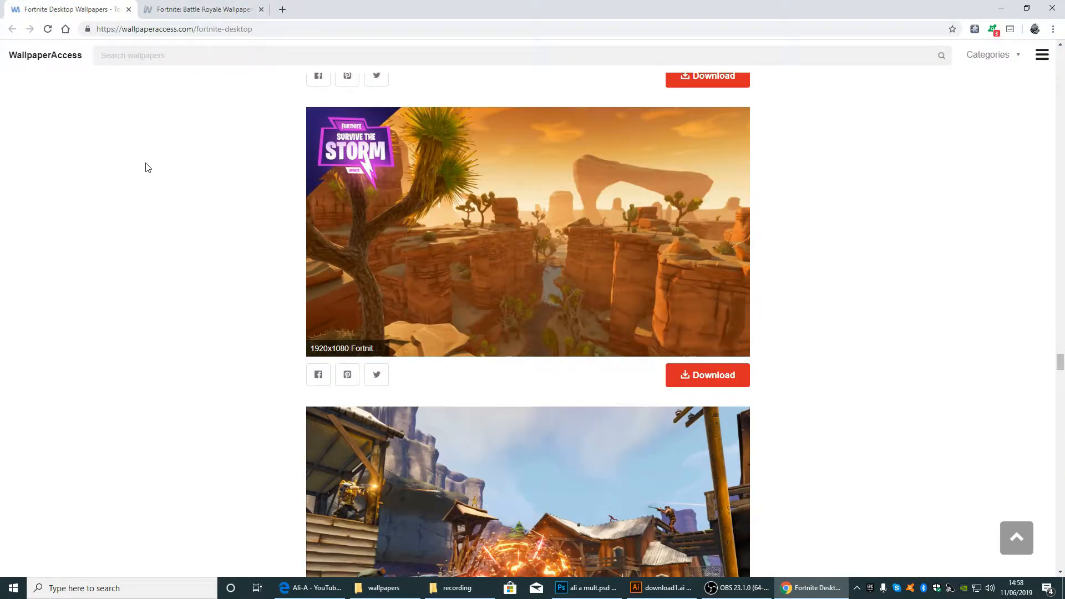
{"action": "left_click", "coordinate": [181, 8]}
{"action": "scroll", "coordinate": [127, 280], "scroll_direction": "up", "scroll_amount": 10}
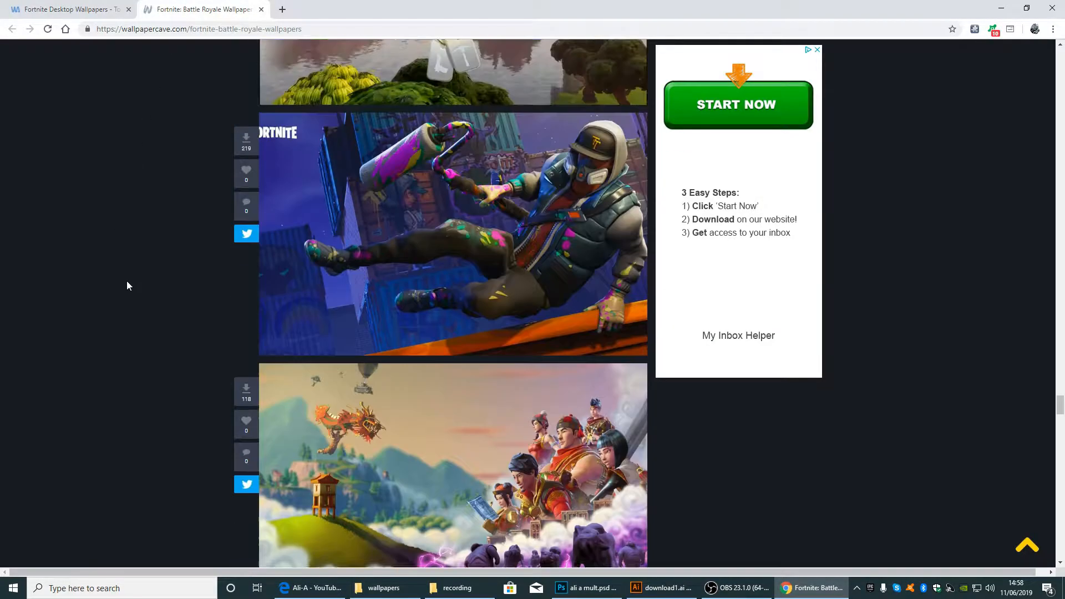
{"action": "scroll", "coordinate": [126, 282], "scroll_direction": "up", "scroll_amount": 15}
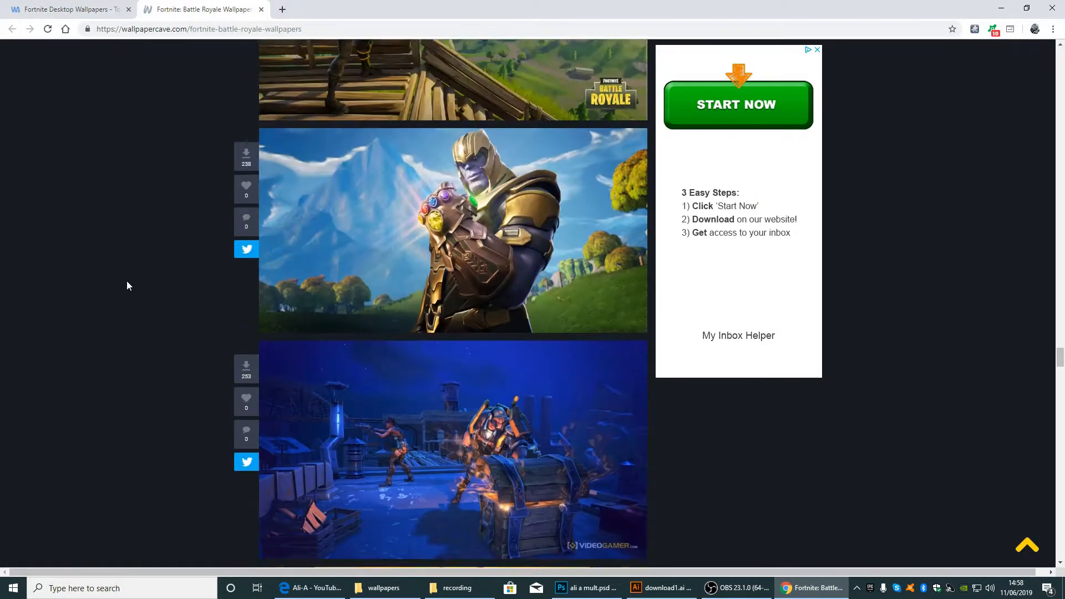
{"action": "scroll", "coordinate": [127, 286], "scroll_direction": "down", "scroll_amount": 14}
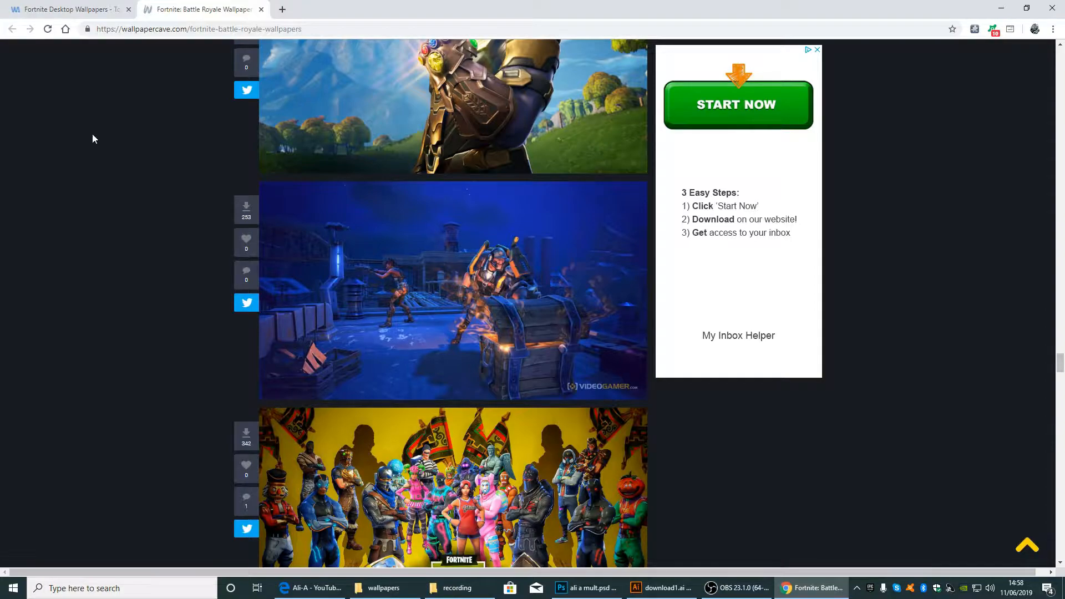
{"action": "left_click", "coordinate": [61, 9]}
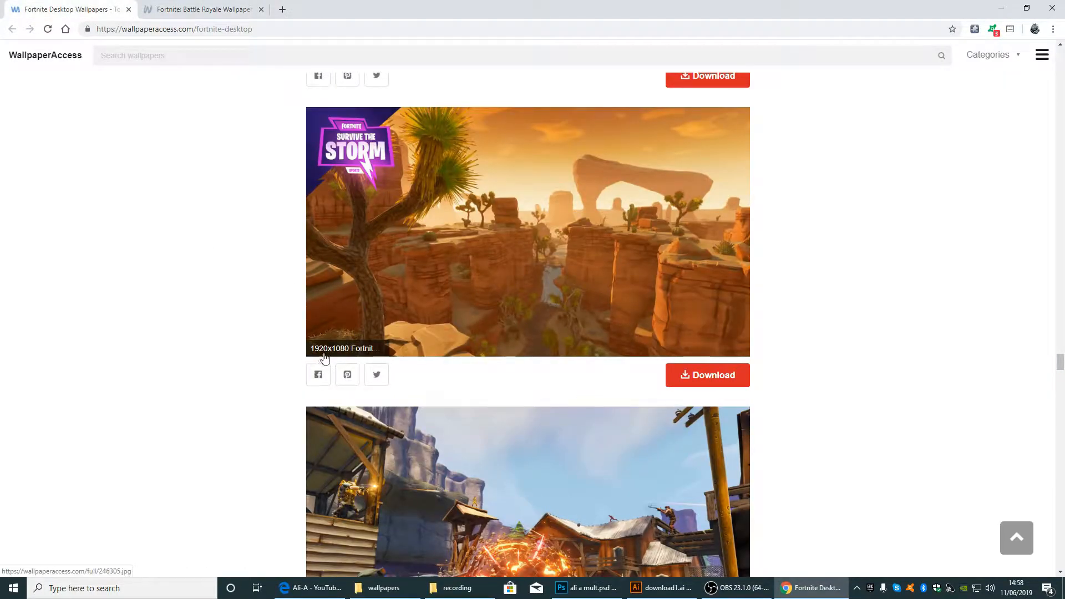
- Browse further down the Fortnite Battle Royale wallpapers on Wallpaper Cave and put the browser window away
{"action": "left_click", "coordinate": [187, 10]}
{"action": "scroll", "coordinate": [521, 222], "scroll_direction": "down", "scroll_amount": 8}
{"action": "scroll", "coordinate": [523, 227], "scroll_direction": "down", "scroll_amount": 20}
{"action": "scroll", "coordinate": [493, 196], "scroll_direction": "down", "scroll_amount": 5}
{"action": "scroll", "coordinate": [435, 302], "scroll_direction": "up", "scroll_amount": 3}
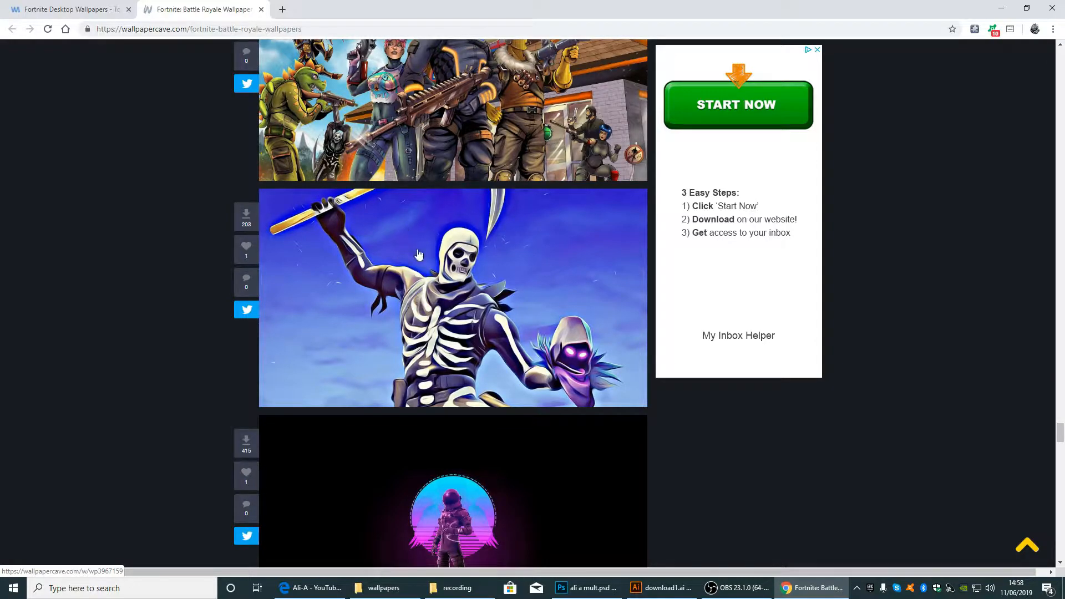
{"action": "scroll", "coordinate": [428, 278], "scroll_direction": "up", "scroll_amount": 5}
{"action": "scroll", "coordinate": [429, 278], "scroll_direction": "down", "scroll_amount": 5}
{"action": "left_click_drag", "start_coordinate": [554, 14], "coordinate": [0, 3]}
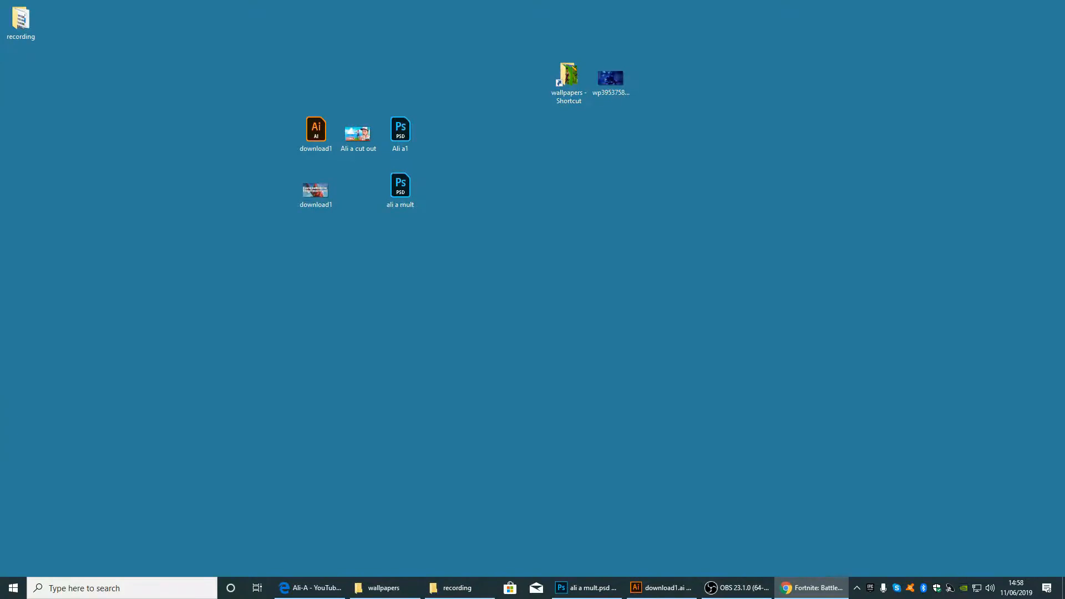
- Switch to Edge and examine the video thumbnails on Ali-A's YouTube channel
{"action": "key", "text": "alt+Tab"}
{"action": "left_click_drag", "start_coordinate": [0, 174], "coordinate": [465, 1]}
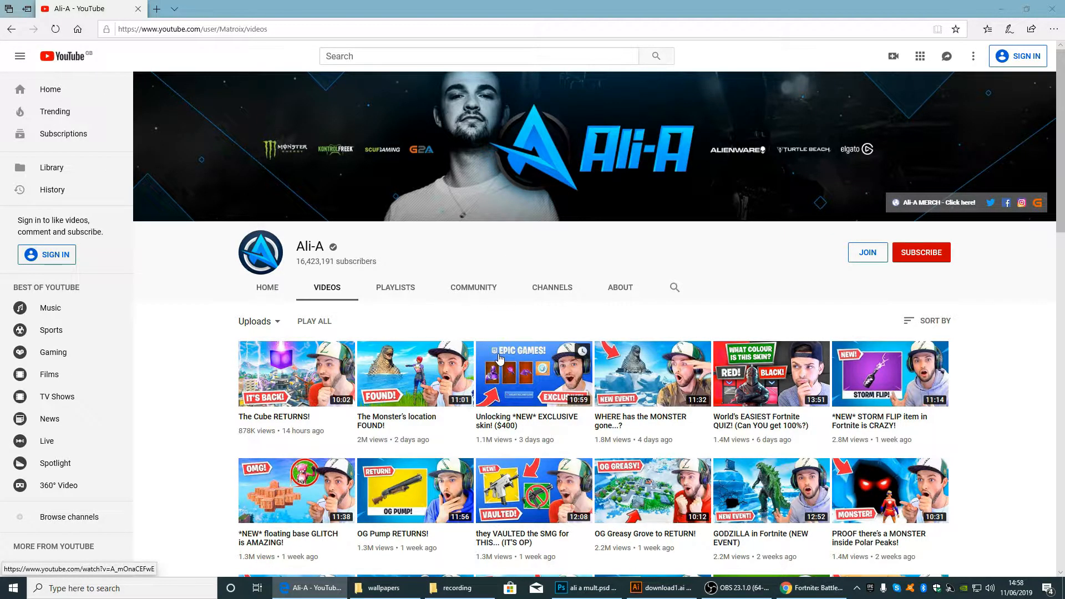
{"action": "scroll", "coordinate": [499, 358], "scroll_direction": "down", "scroll_amount": 3}
{"action": "scroll", "coordinate": [443, 364], "scroll_direction": "up", "scroll_amount": 3}
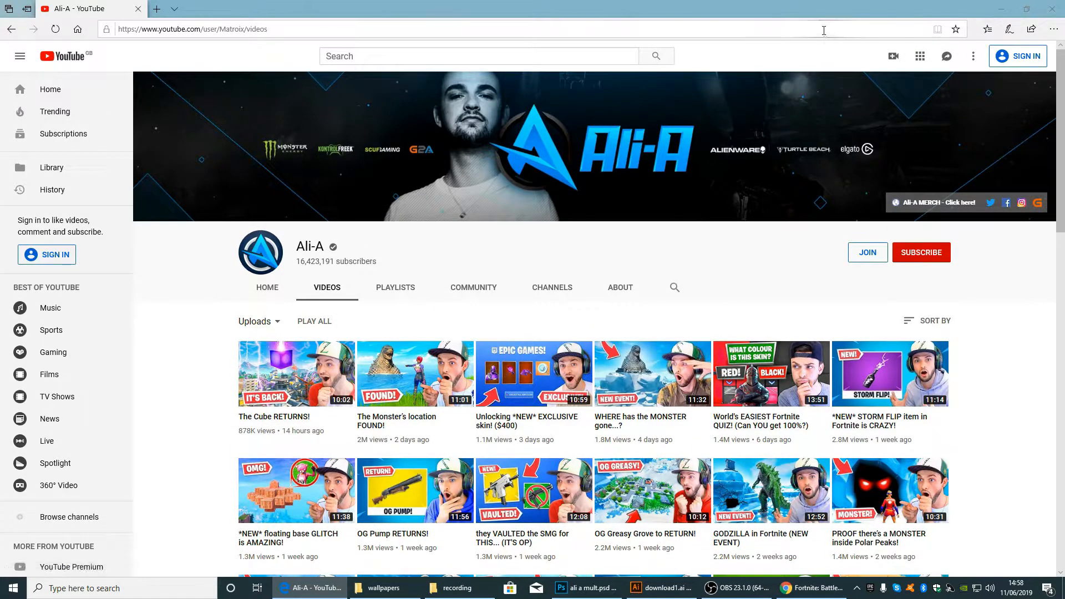
{"action": "left_click_drag", "start_coordinate": [817, 9], "coordinate": [0, 26]}
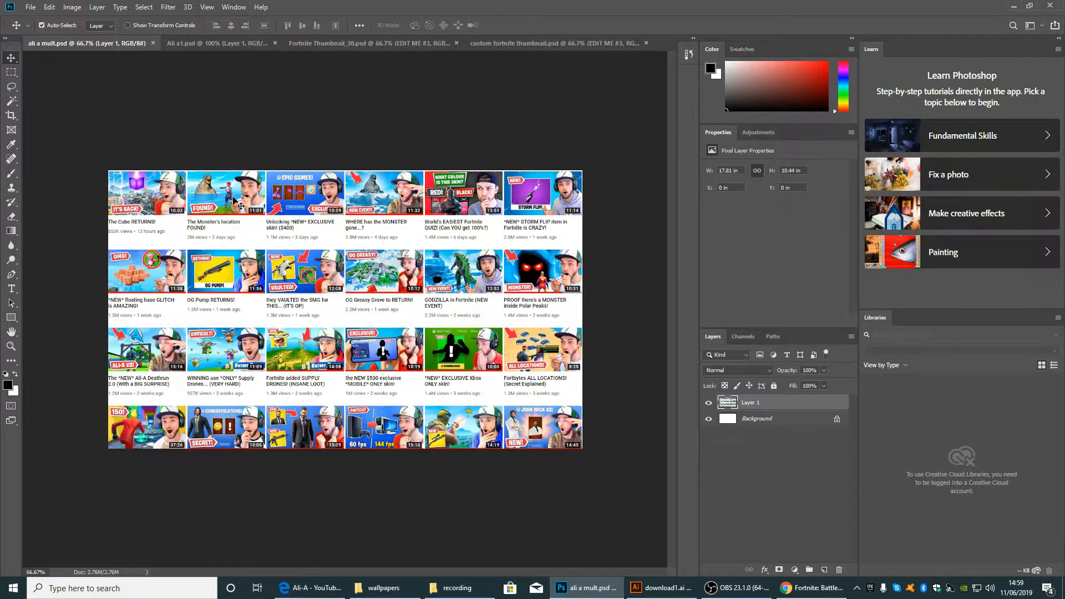
- Crop ali a mult.psd to the thumbnail of "The Monster's location FOUND!" and close that document
{"action": "left_click", "coordinate": [10, 345]}
{"action": "left_click", "coordinate": [181, 208]}
{"action": "left_click_drag", "start_coordinate": [182, 209], "coordinate": [302, 366]}
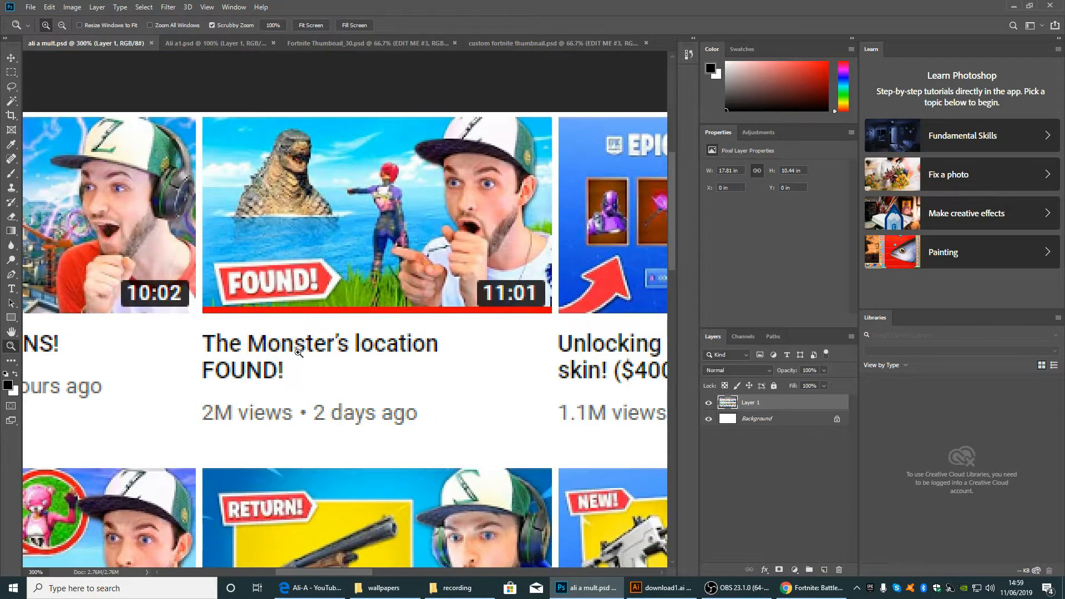
{"action": "left_click", "coordinate": [12, 116]}
{"action": "left_click_drag", "start_coordinate": [203, 118], "coordinate": [558, 318]}
{"action": "key", "text": "Return"}
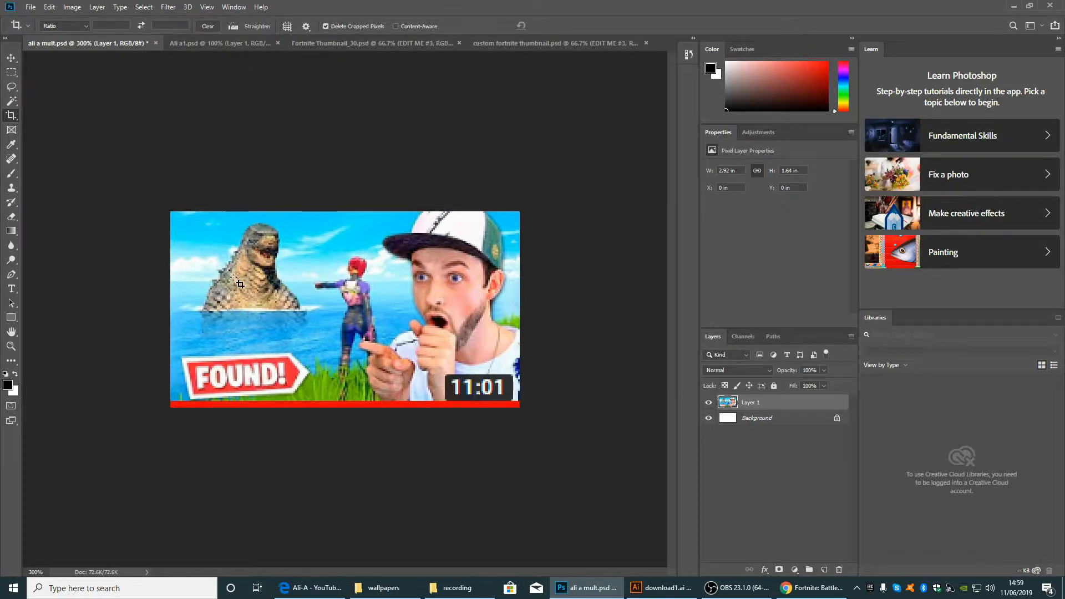
{"action": "left_click", "coordinate": [155, 43]}
{"action": "left_click", "coordinate": [528, 220]}
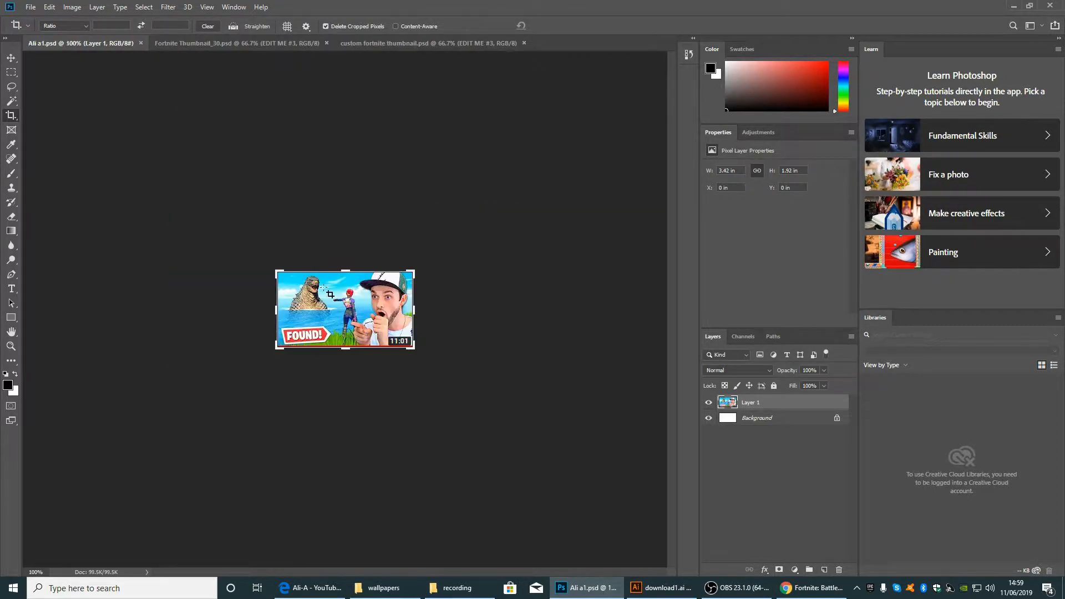
- Try to select the monster in Ali a1.psd with the Magic Wand tool
{"action": "left_click", "coordinate": [11, 58]}
{"action": "key", "text": "ctrl+plus"}
{"action": "key", "text": "ctrl+plus"}
{"action": "key", "text": "ctrl+plus"}
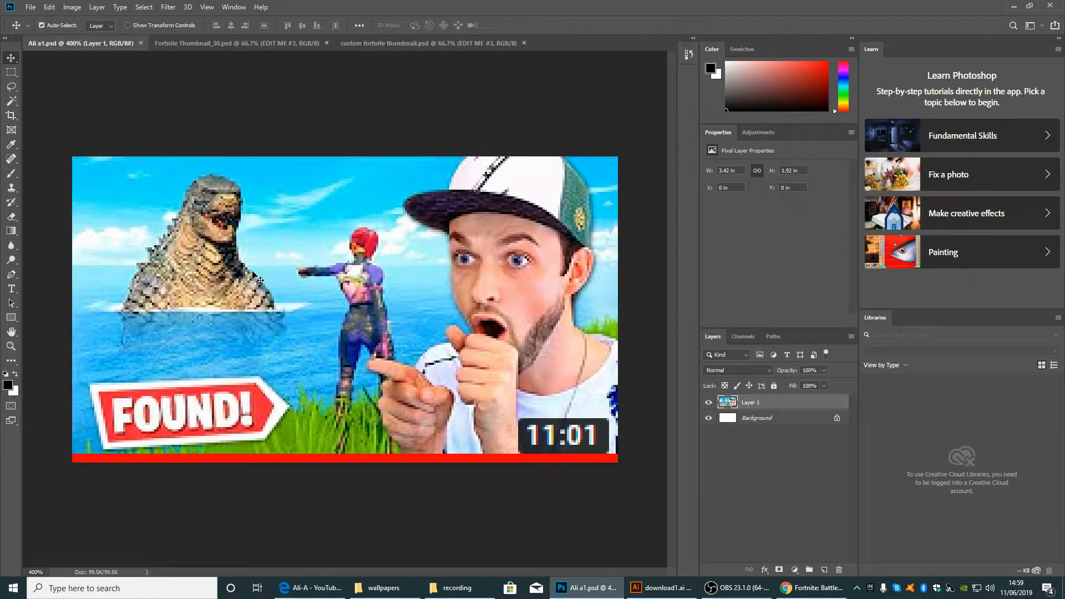
{"action": "left_click", "coordinate": [11, 101]}
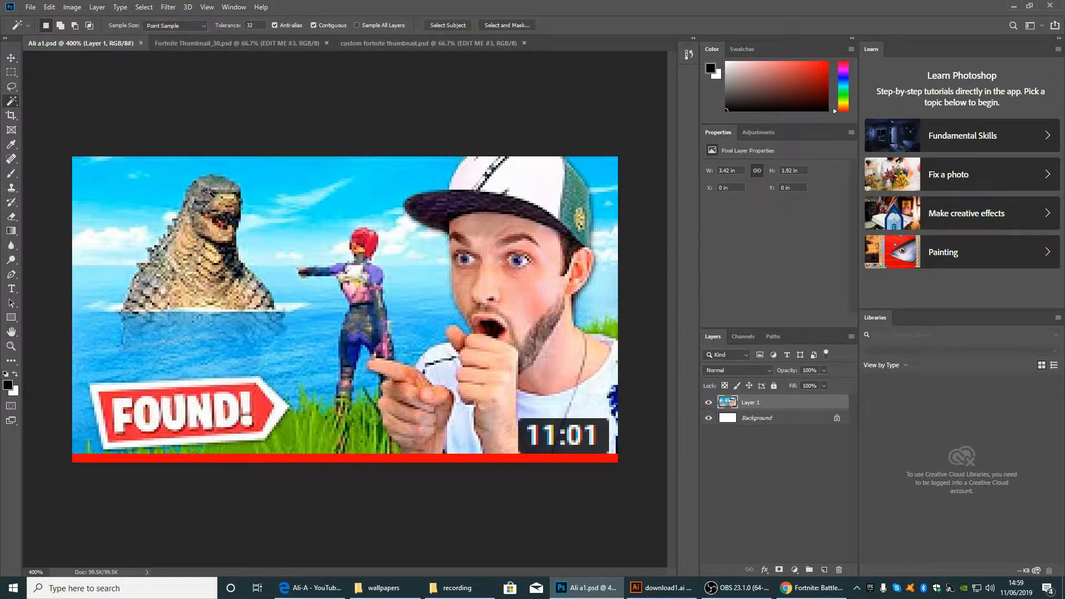
{"action": "left_click", "coordinate": [205, 189]}
{"action": "left_click", "coordinate": [209, 194]}
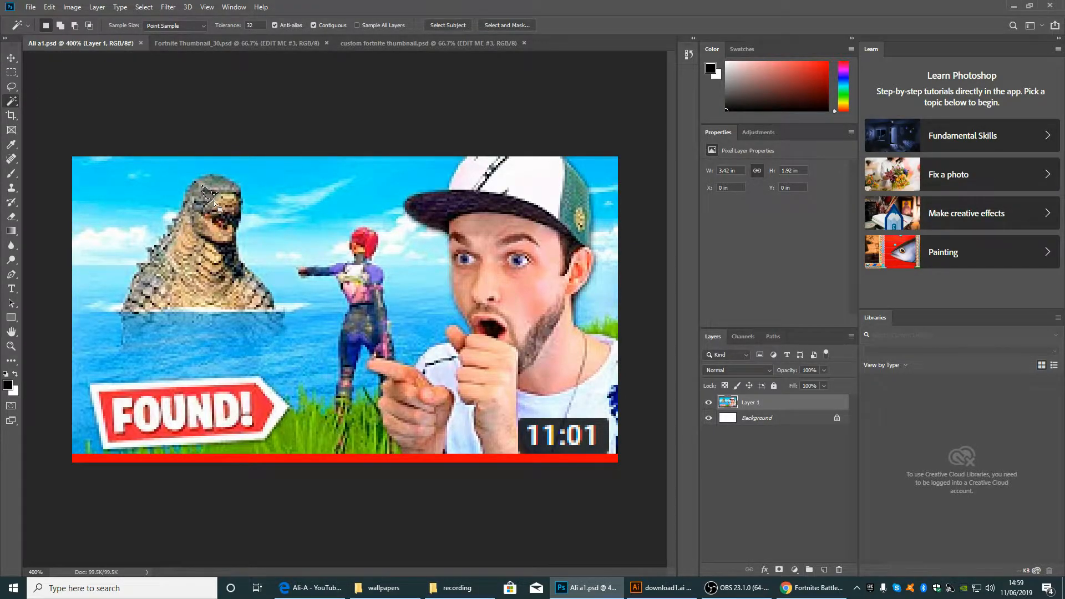
- Select the monster with the Quick Selection tool, delete it and its leftover pixels from Layer 1, and clear the selection
{"action": "right_click", "coordinate": [17, 104]}
{"action": "left_click", "coordinate": [53, 115]}
{"action": "right_click", "coordinate": [14, 103]}
{"action": "left_click", "coordinate": [52, 101]}
{"action": "mouse_move", "coordinate": [226, 188]}
{"action": "left_mouse_down"}
{"action": "mouse_move", "coordinate": [201, 201]}
{"action": "mouse_move", "coordinate": [143, 289]}
{"action": "mouse_move", "coordinate": [262, 300]}
{"action": "mouse_move", "coordinate": [222, 251]}
{"action": "left_mouse_up"}
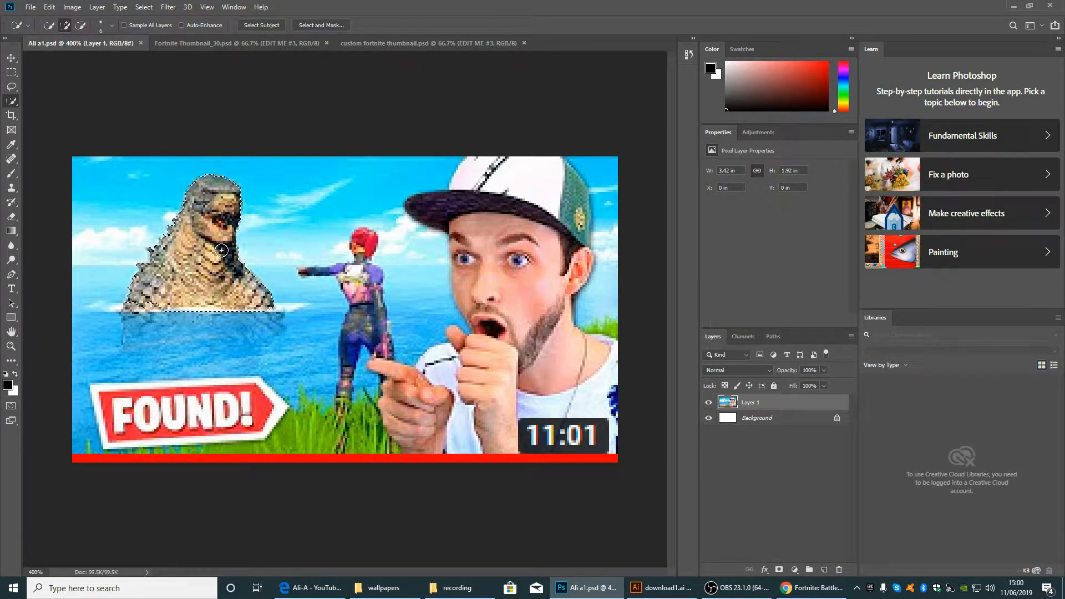
{"action": "key", "text": "Delete"}
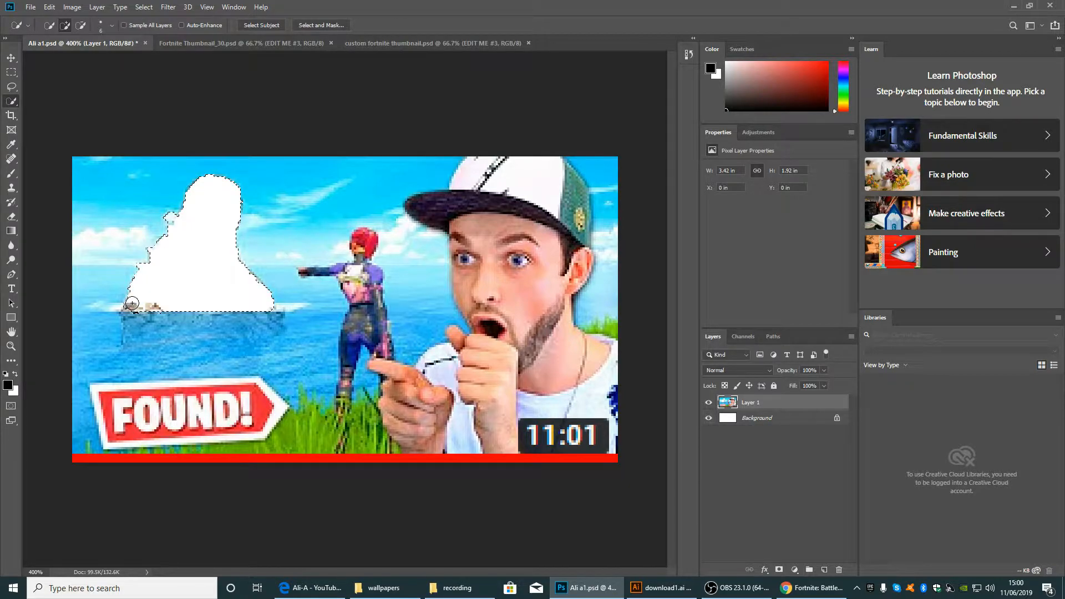
{"action": "key", "text": "Delete"}
{"action": "right_click", "coordinate": [11, 101]}
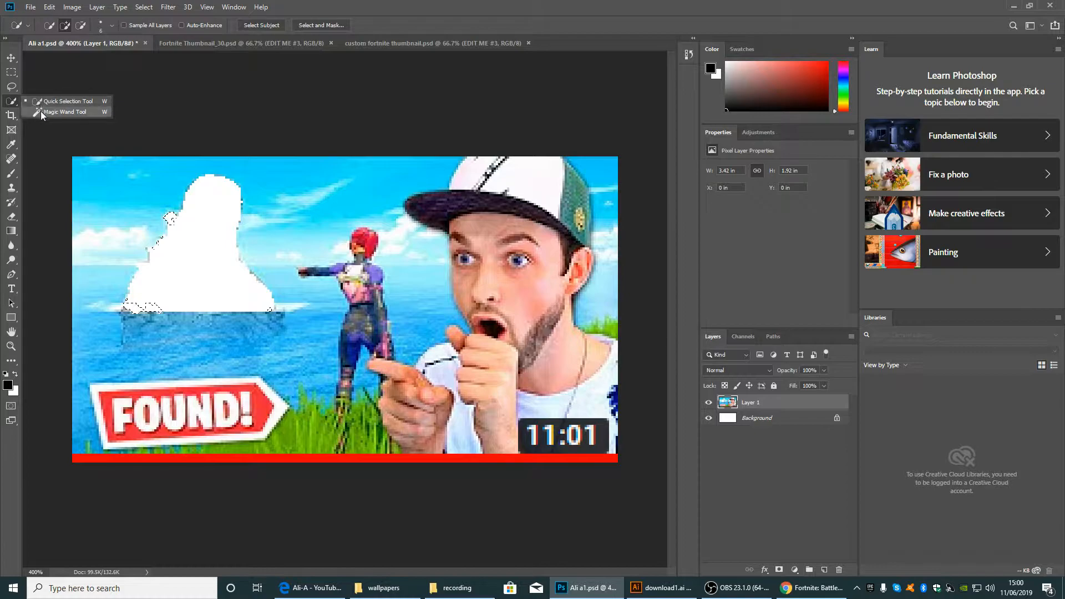
{"action": "left_click", "coordinate": [42, 111]}
{"action": "left_click", "coordinate": [137, 181]}
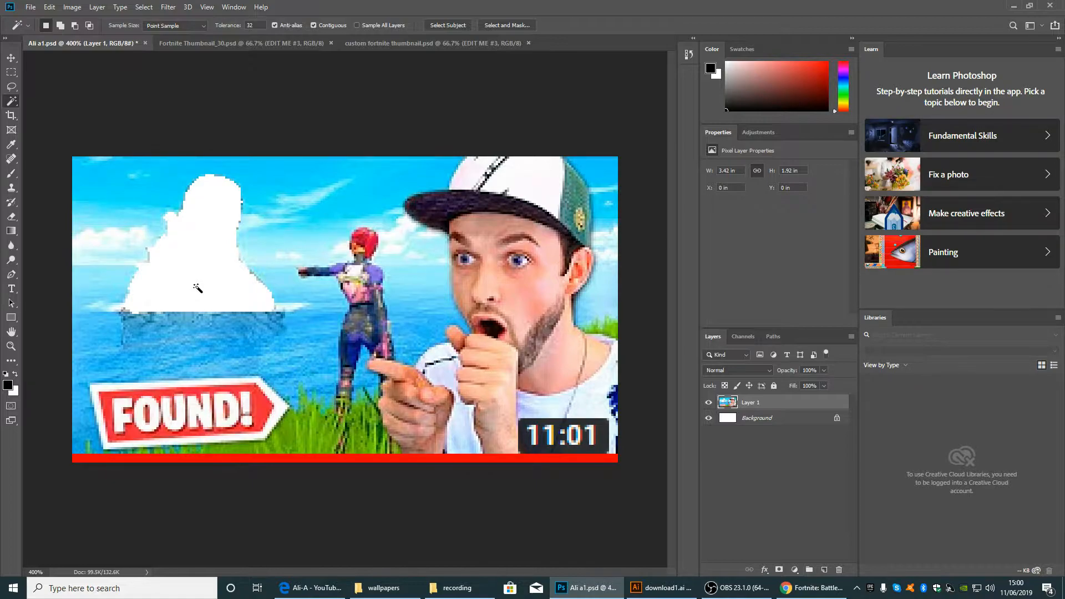
- Switch to Photos to examine Ali a cut out.jpg enlarged, and close the image
{"action": "left_click", "coordinate": [1013, 6]}
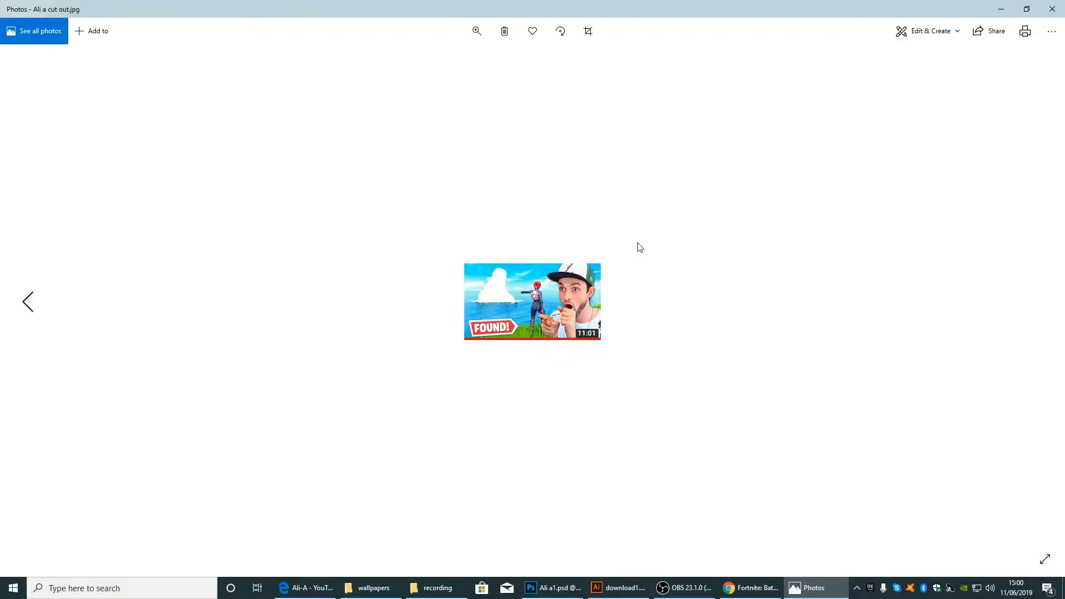
{"action": "left_click", "coordinate": [477, 31]}
{"action": "left_click_drag", "start_coordinate": [437, 64], "coordinate": [525, 76]}
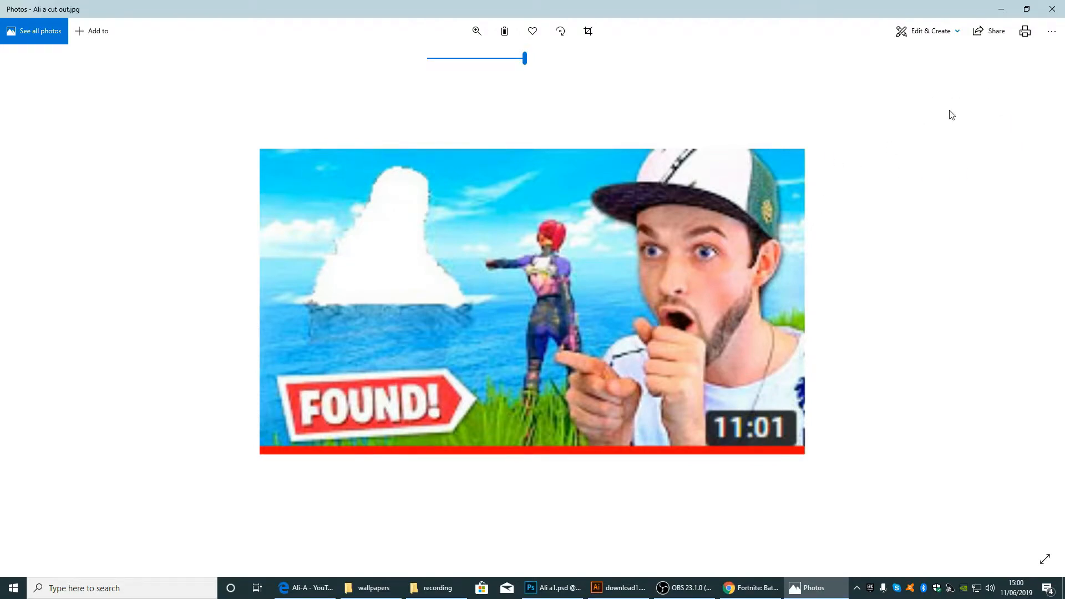
{"action": "left_click", "coordinate": [1052, 8]}
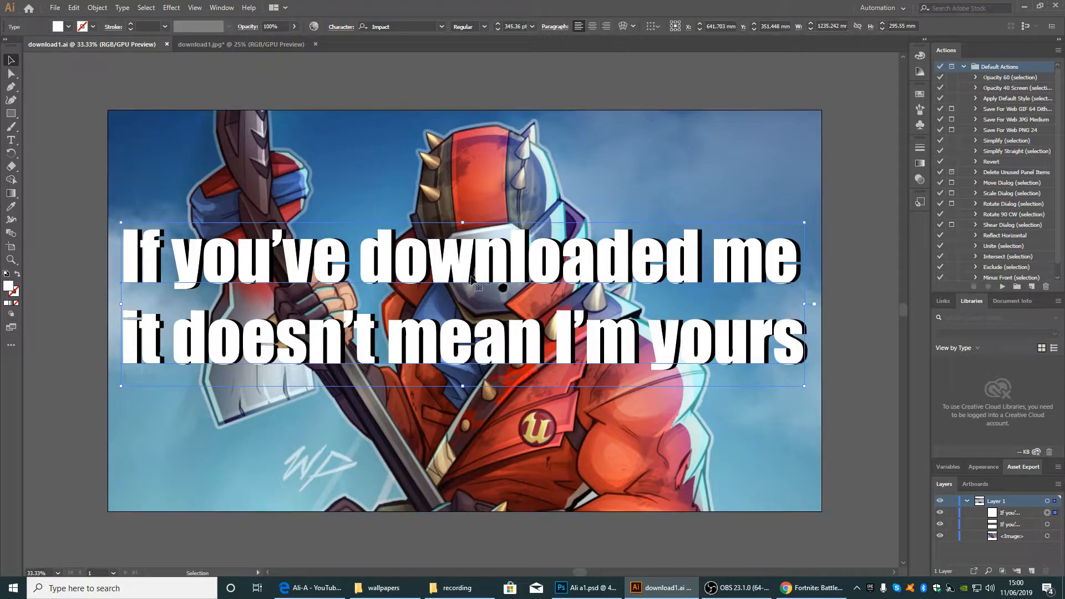
- Separate the two text copies by moving the white text up and the black text down the artwork
{"action": "left_click_drag", "start_coordinate": [485, 273], "coordinate": [490, 169]}
{"action": "left_click_drag", "start_coordinate": [489, 316], "coordinate": [487, 408]}
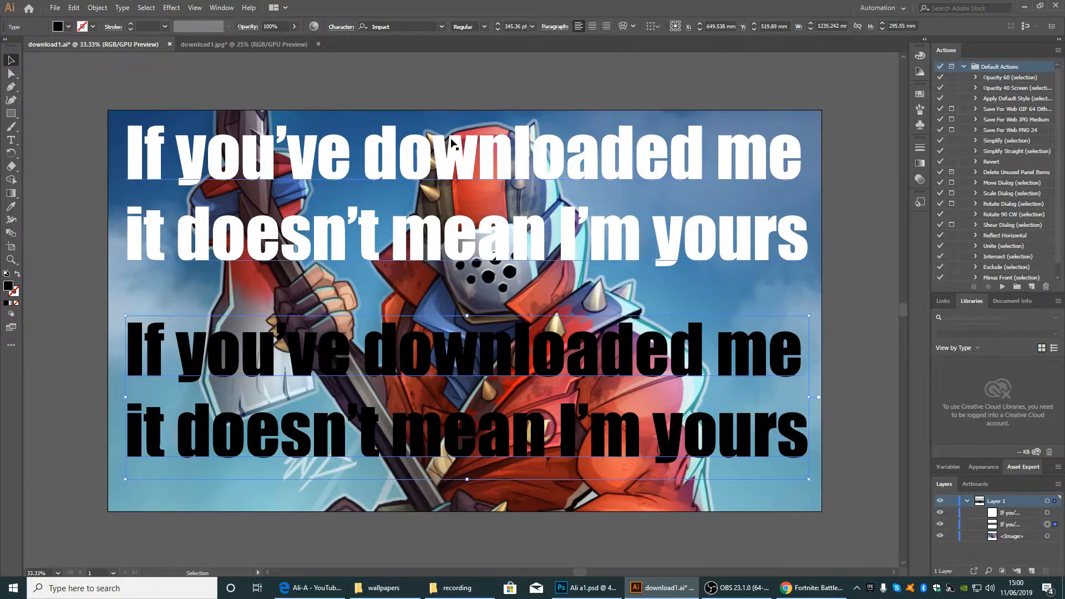
{"action": "left_click_drag", "start_coordinate": [66, 87], "coordinate": [876, 534]}
{"action": "left_click", "coordinate": [55, 7]}
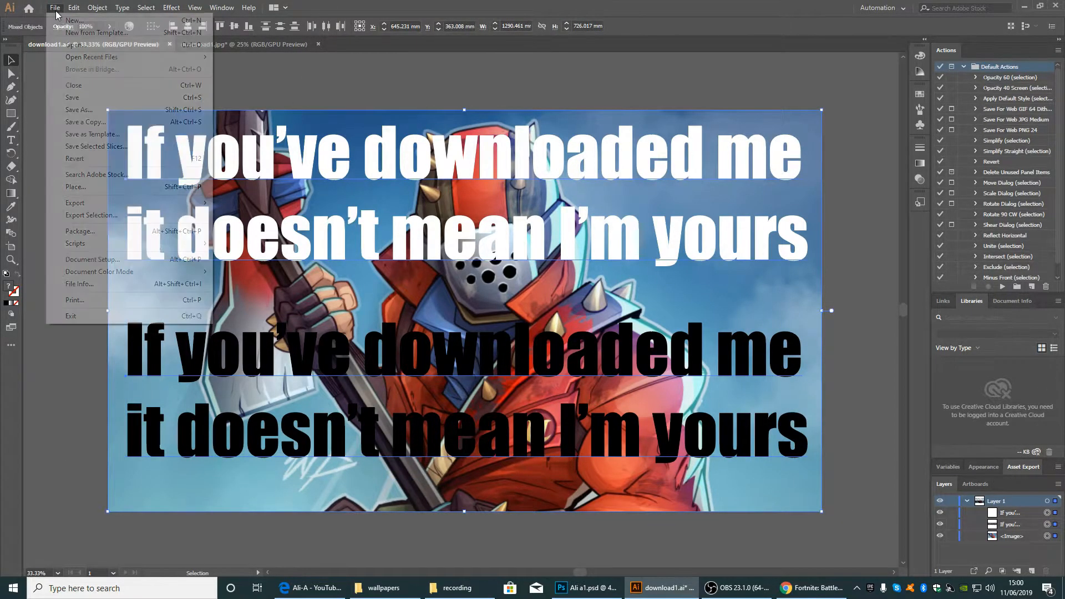
{"action": "left_click", "coordinate": [100, 110]}
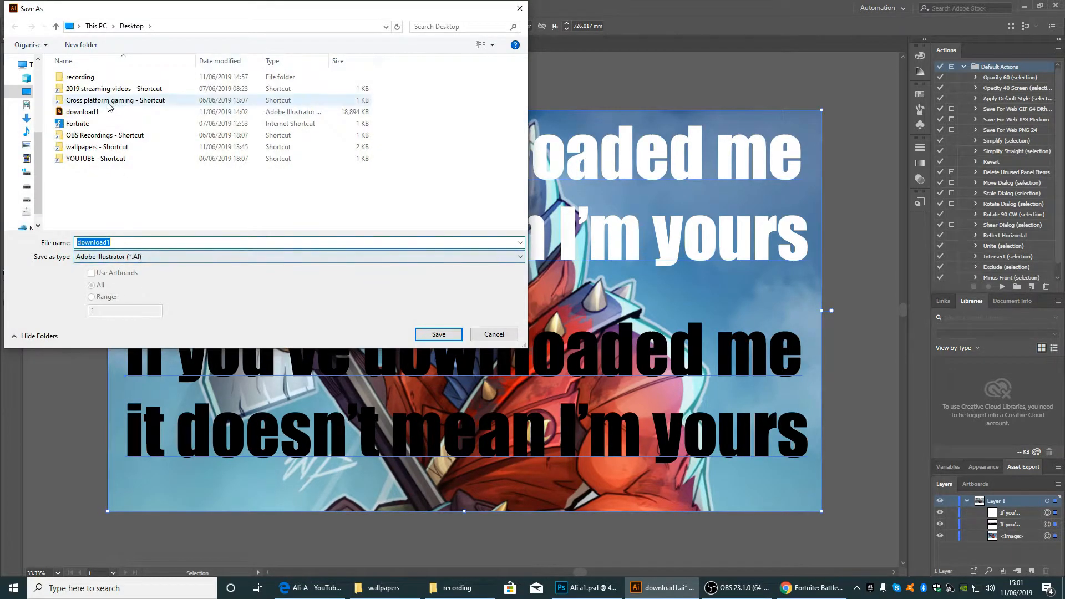
{"action": "left_click", "coordinate": [498, 337]}
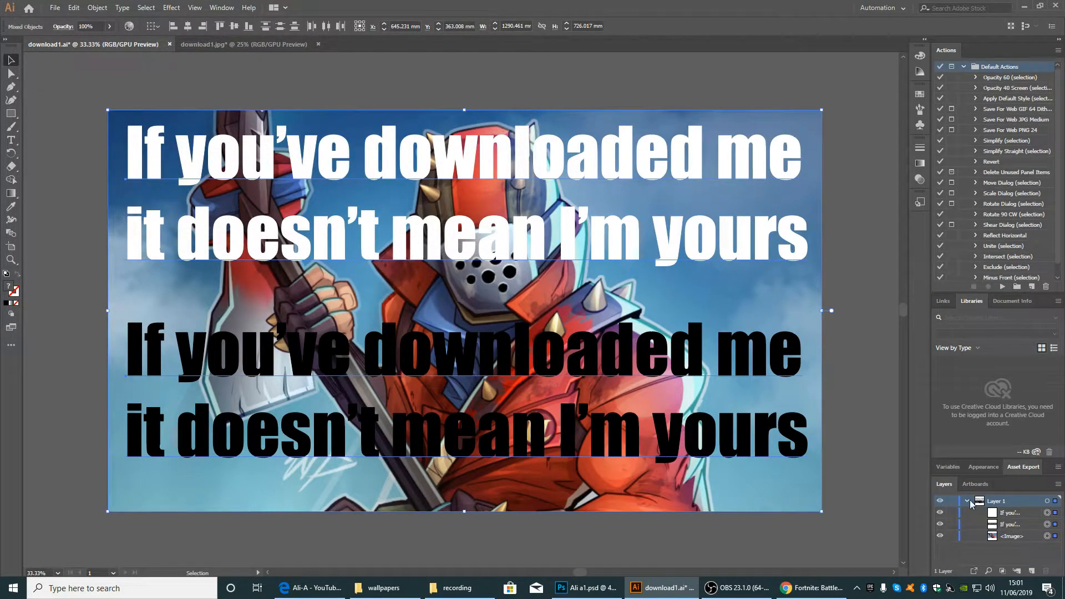
- Select the white text, the black text and the background image in turn to examine them as separate objects, and deselect
{"action": "left_click", "coordinate": [860, 283]}
{"action": "left_click", "coordinate": [707, 231]}
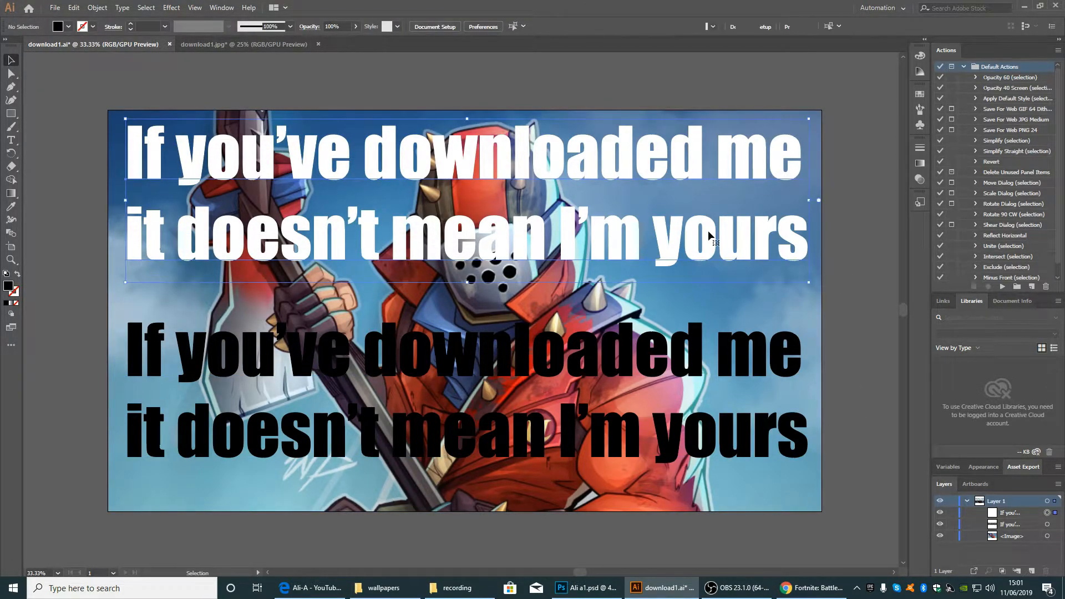
{"action": "left_click", "coordinate": [1054, 524]}
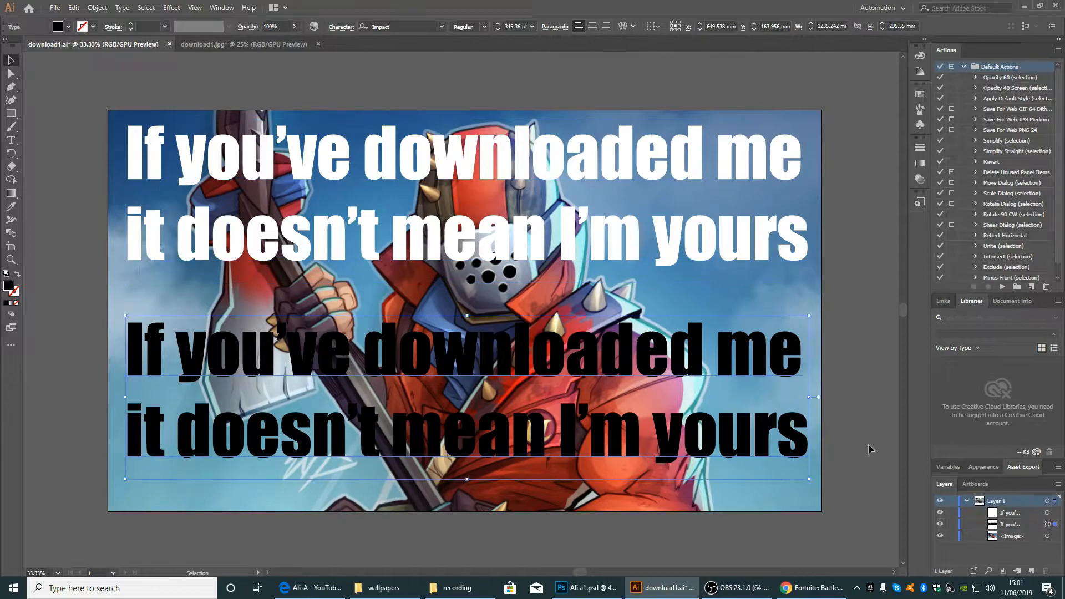
{"action": "left_click", "coordinate": [792, 288]}
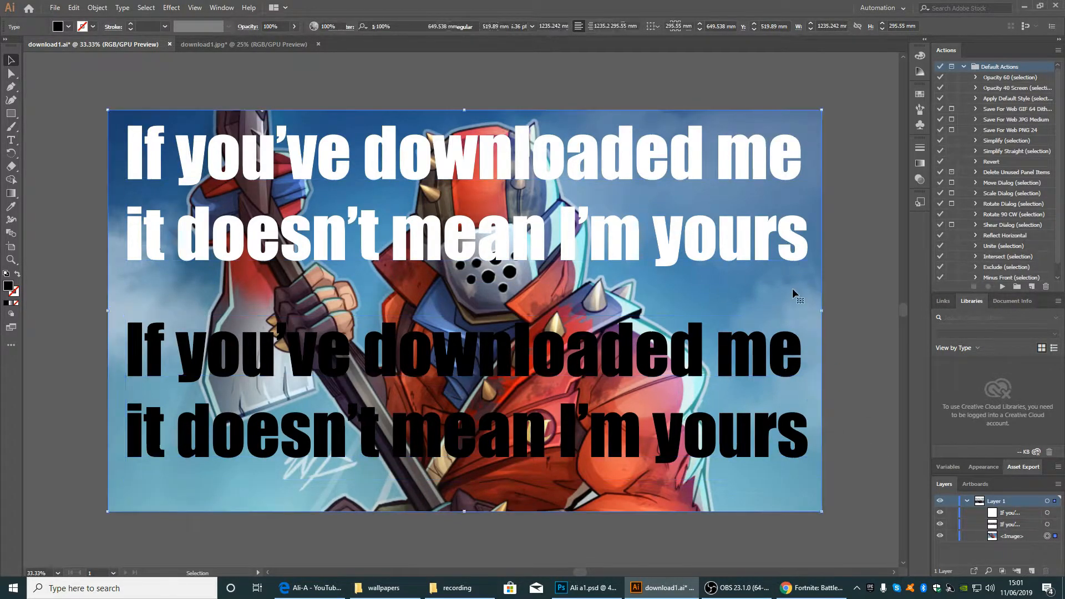
{"action": "left_click", "coordinate": [759, 84]}
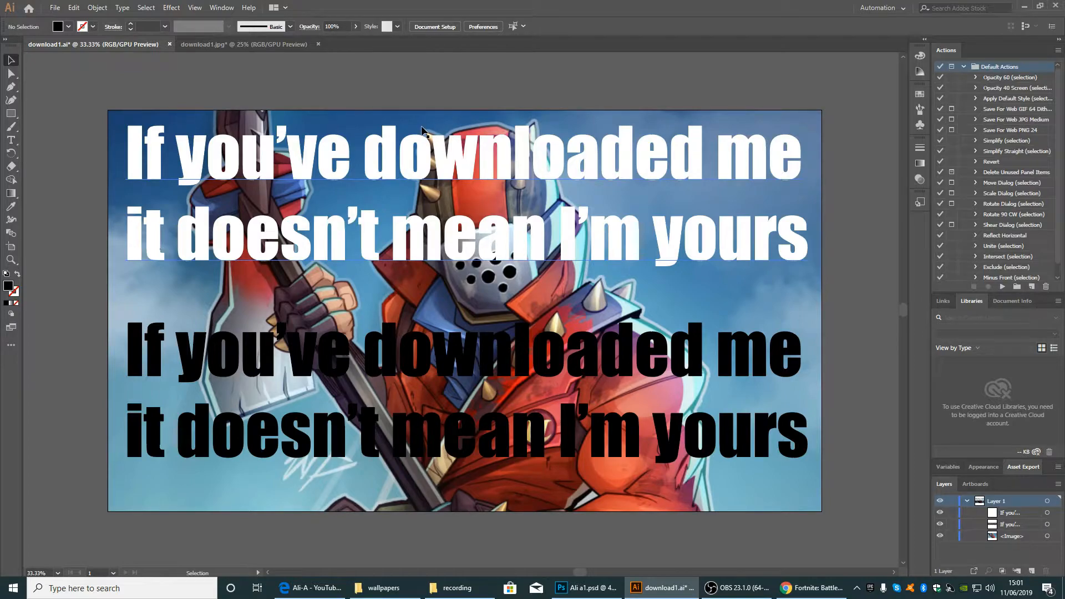
- Undo the text moves and place the white text just above the black copy as a drop shadow
{"action": "key", "text": "ctrl+z"}
{"action": "key", "text": "ctrl+z"}
{"action": "key", "text": "ctrl+z"}
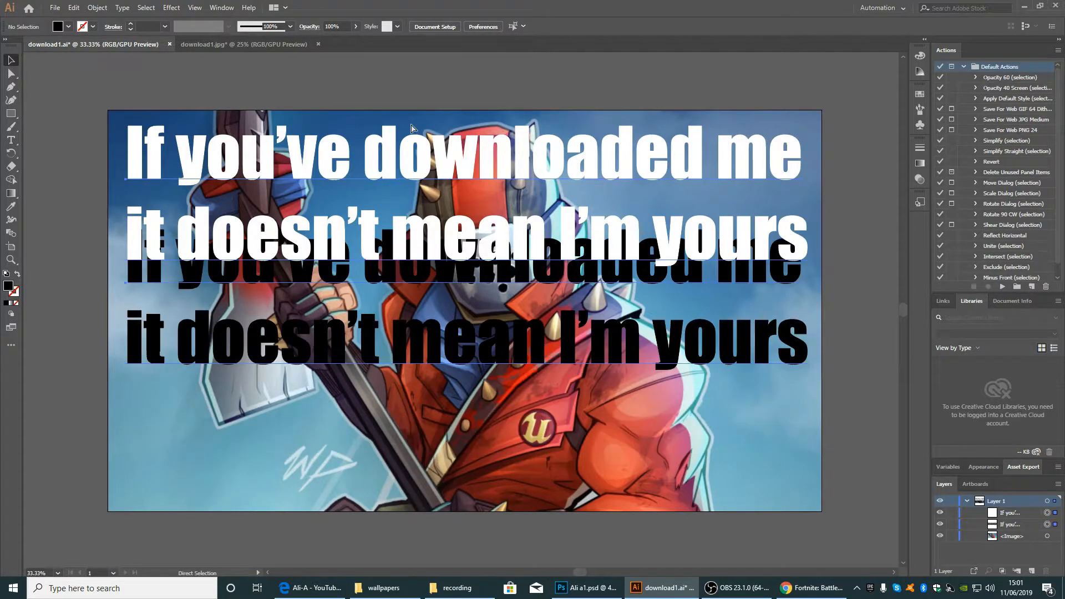
{"action": "right_click", "coordinate": [374, 190]}
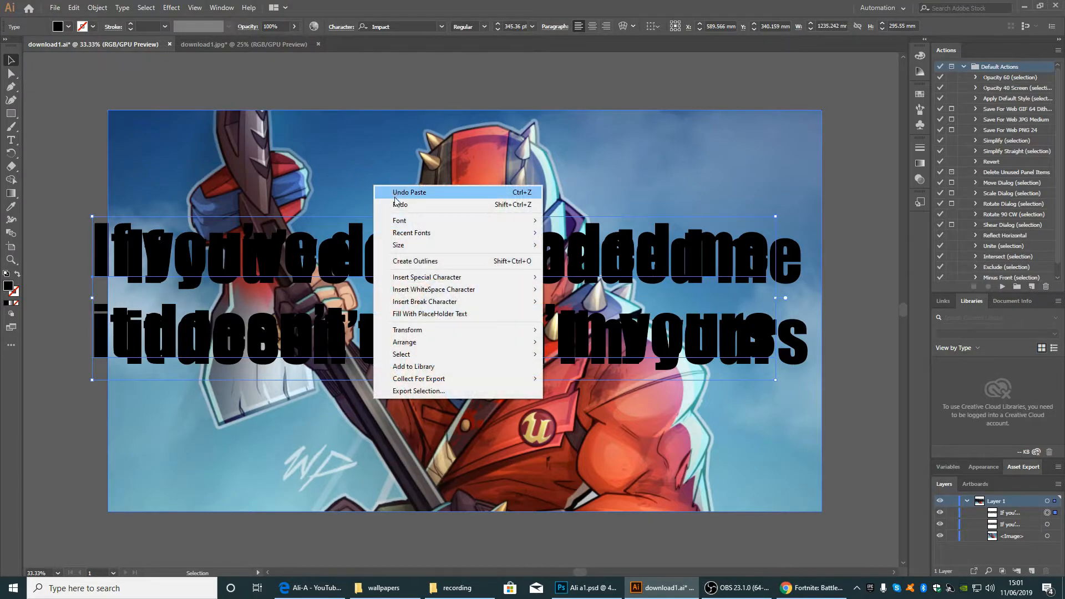
{"action": "left_click", "coordinate": [399, 203]}
{"action": "mouse_move", "coordinate": [417, 255]}
{"action": "left_mouse_down"}
{"action": "mouse_move", "coordinate": [461, 256]}
{"action": "mouse_move", "coordinate": [428, 259]}
{"action": "left_mouse_up"}
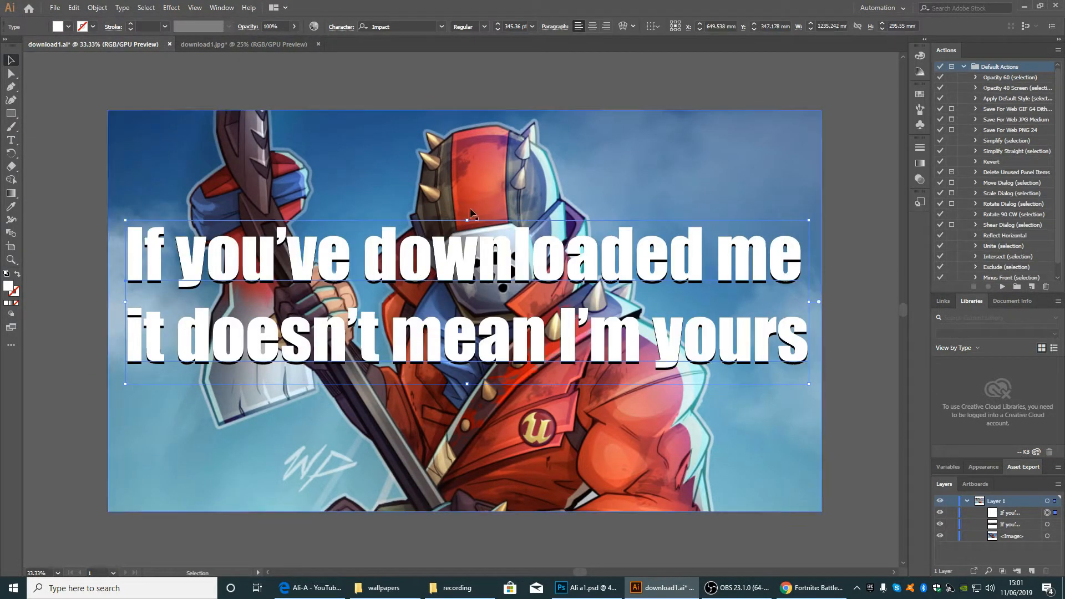
- Move the white text down off its black copy in download1.ai, deselect it, and close the document without saving
{"action": "left_click_drag", "start_coordinate": [574, 247], "coordinate": [575, 287]}
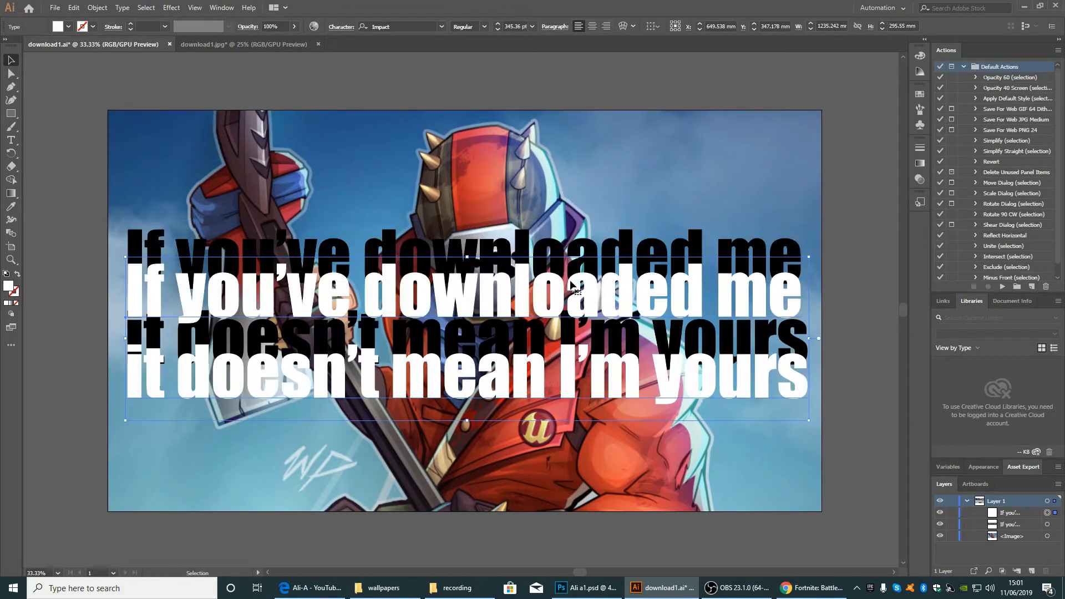
{"action": "left_click", "coordinate": [478, 82]}
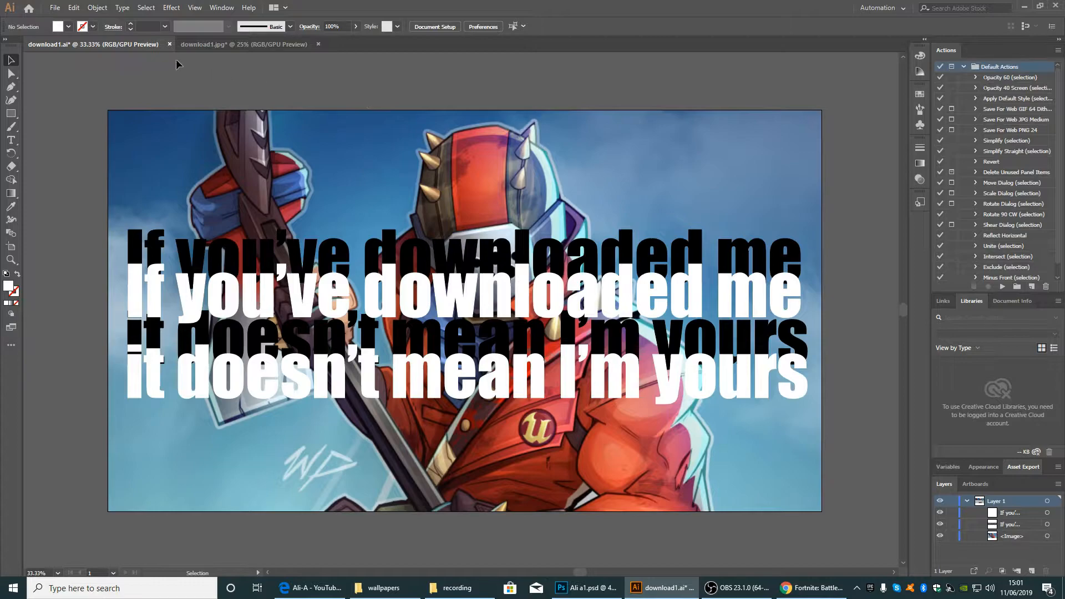
{"action": "left_click", "coordinate": [170, 44]}
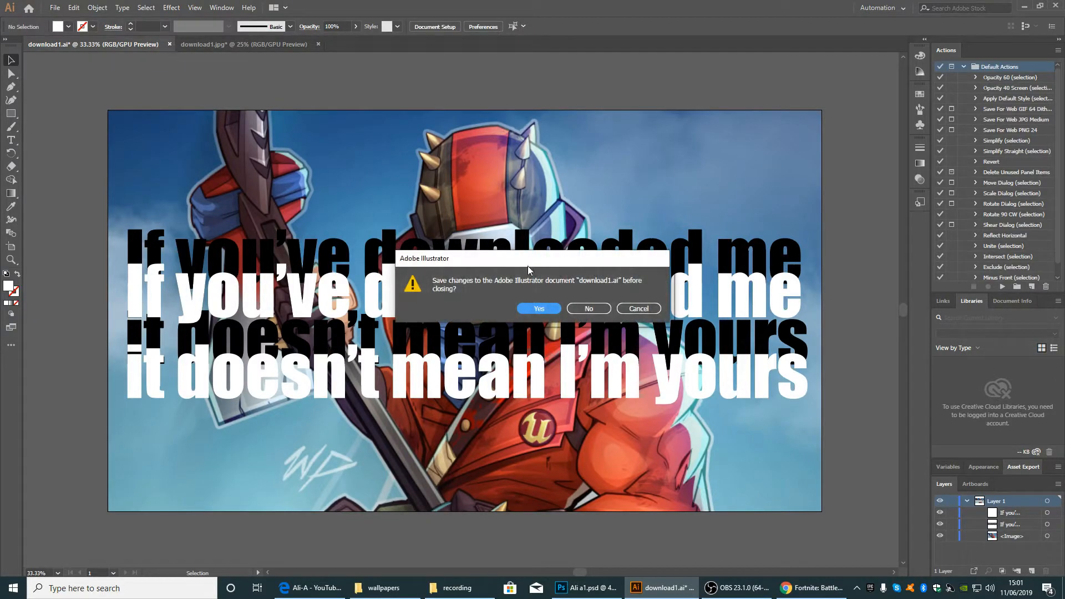
{"action": "left_click", "coordinate": [588, 308]}
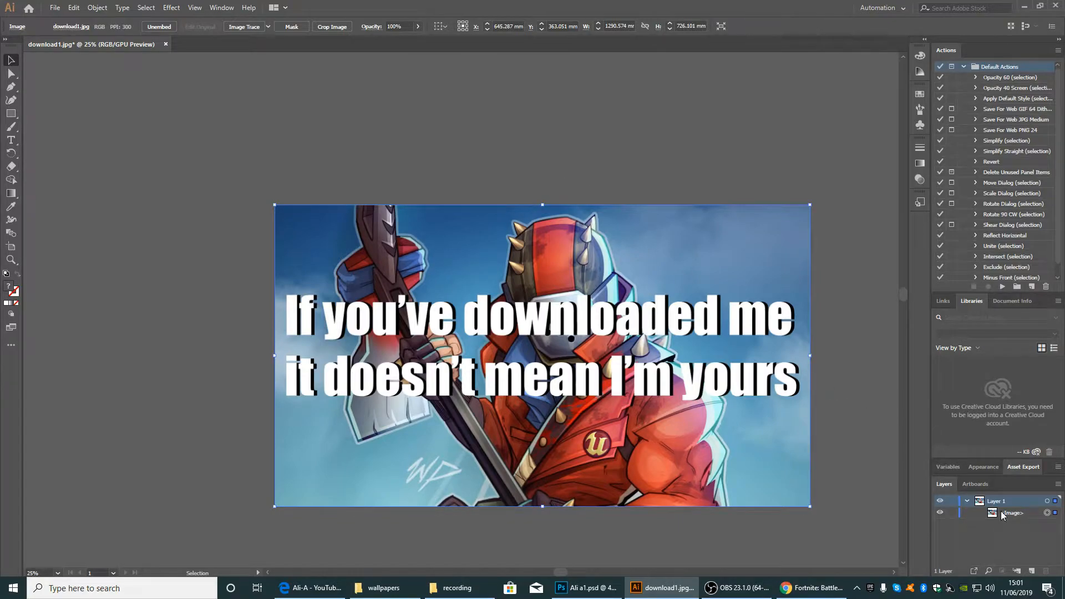
- Shift the flattened download1.jpg image partly off its artboard, up and to the left, and minimize Illustrator
{"action": "left_click_drag", "start_coordinate": [560, 373], "coordinate": [522, 367]}
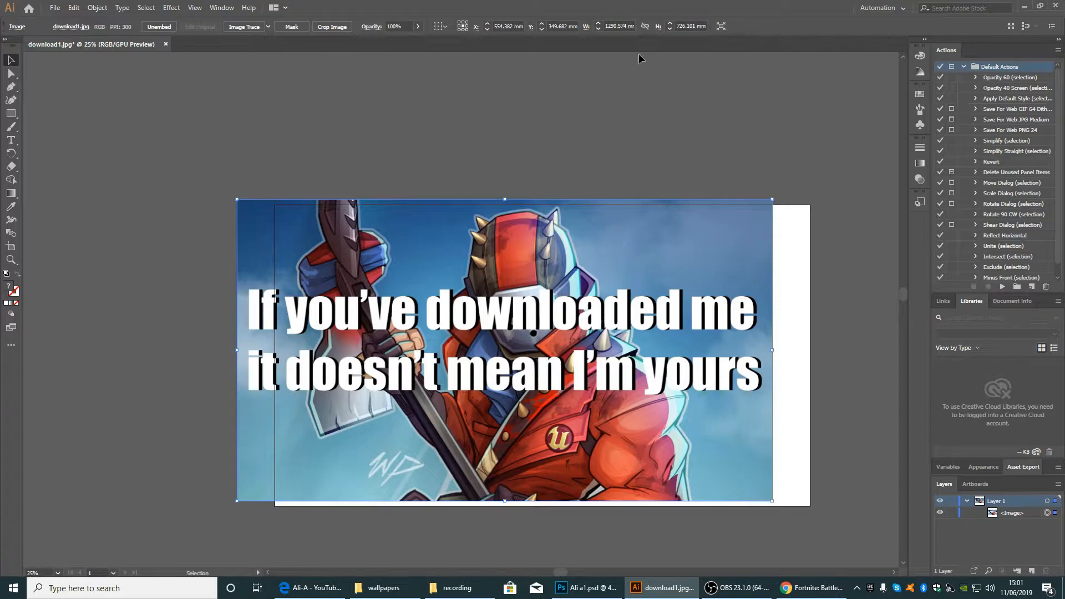
{"action": "left_click_drag", "start_coordinate": [631, 12], "coordinate": [0, 3]}
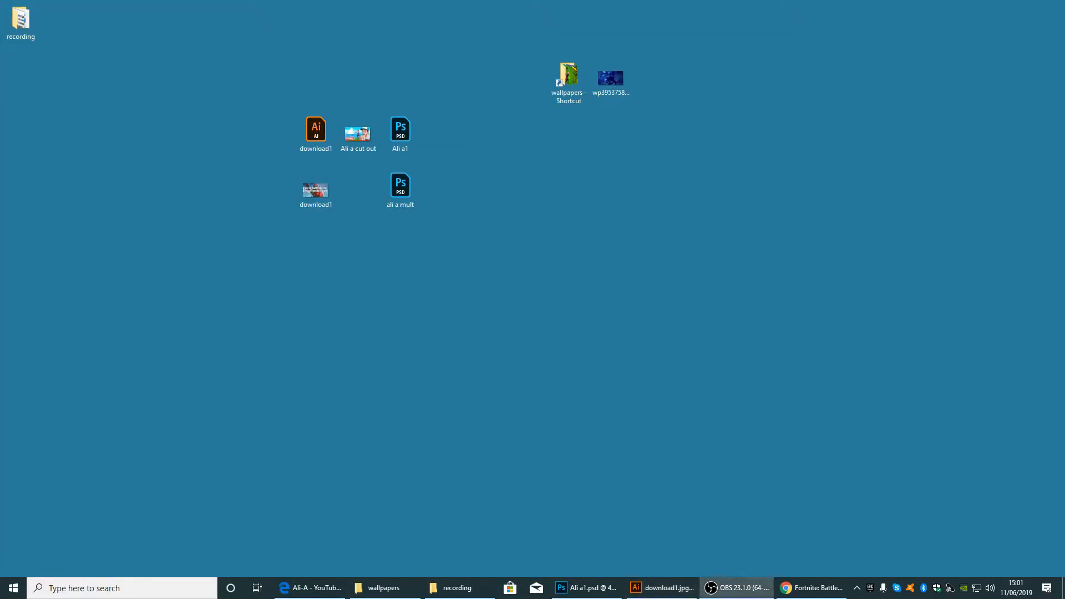
- Switch to Photoshop to view Fortnite Thumbnail_30.psd and Ali a1.psd, and return to the desktop
{"action": "key", "text": "alt+Tab"}
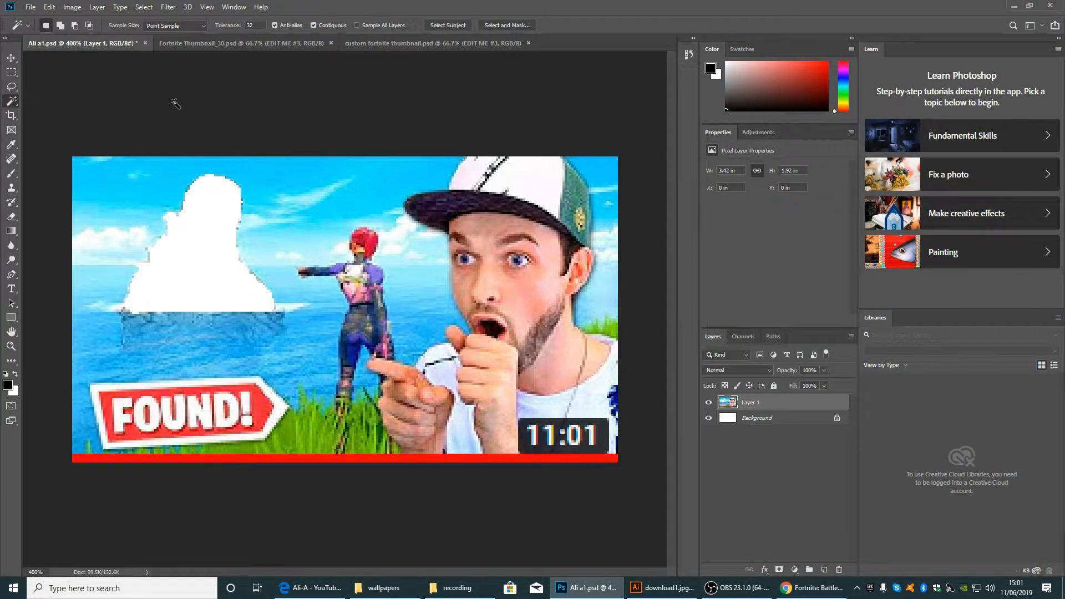
{"action": "left_click", "coordinate": [213, 44]}
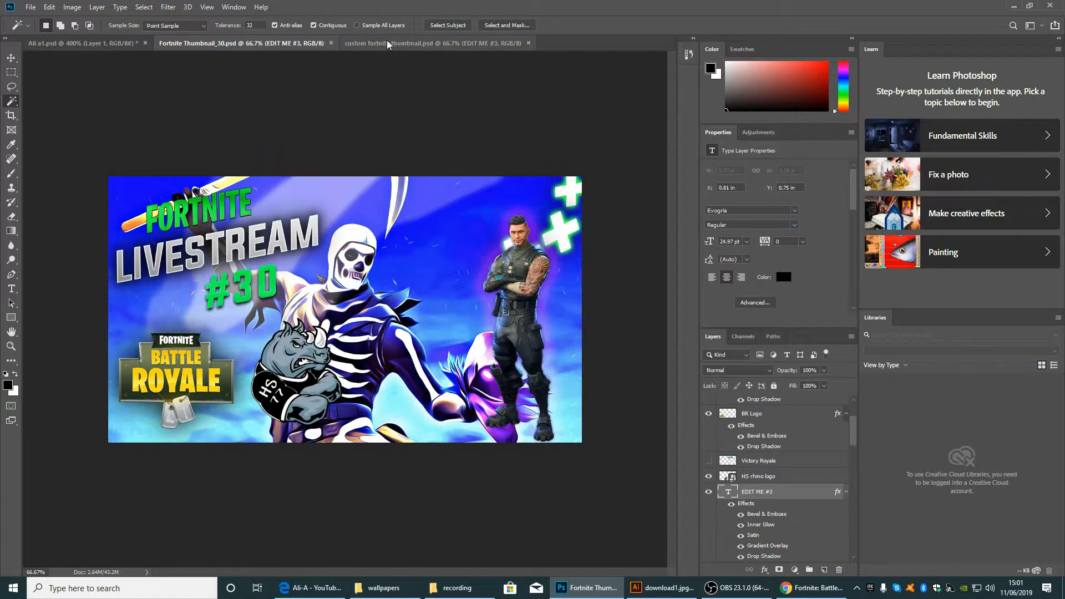
{"action": "left_click", "coordinate": [77, 43]}
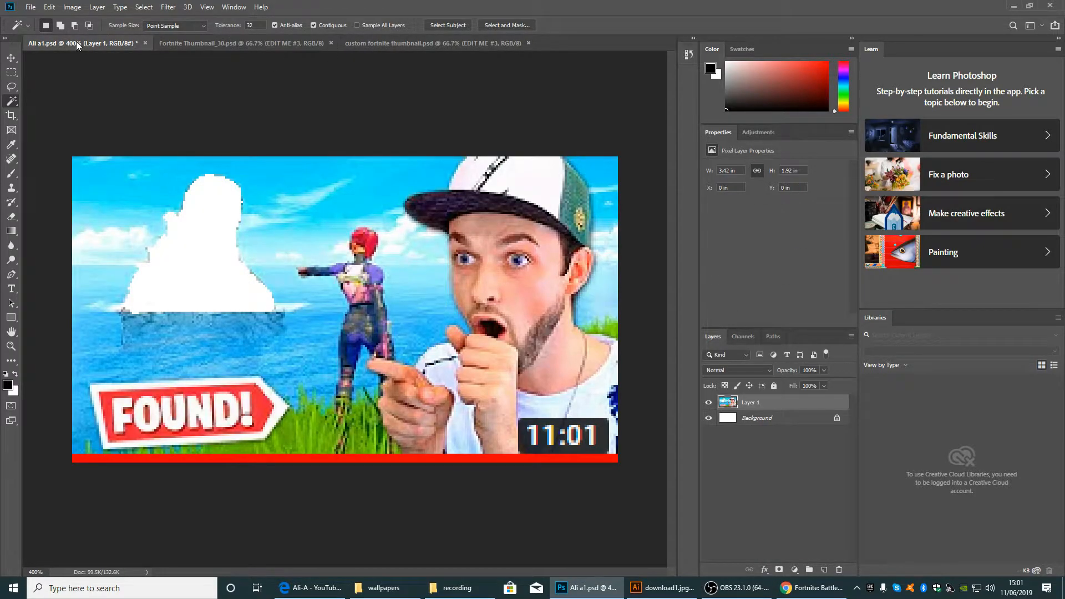
{"action": "left_click", "coordinate": [1012, 8]}
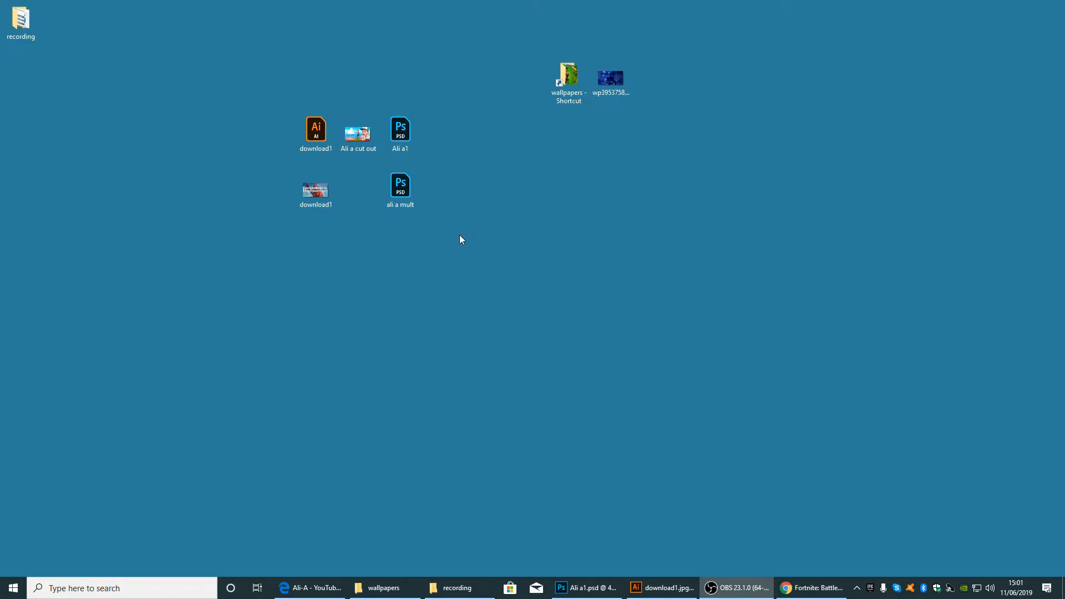
- Open the desktop image download1.jpg in Photoshop and unlock its Background layer
{"action": "left_click_drag", "start_coordinate": [315, 198], "coordinate": [409, 8]}
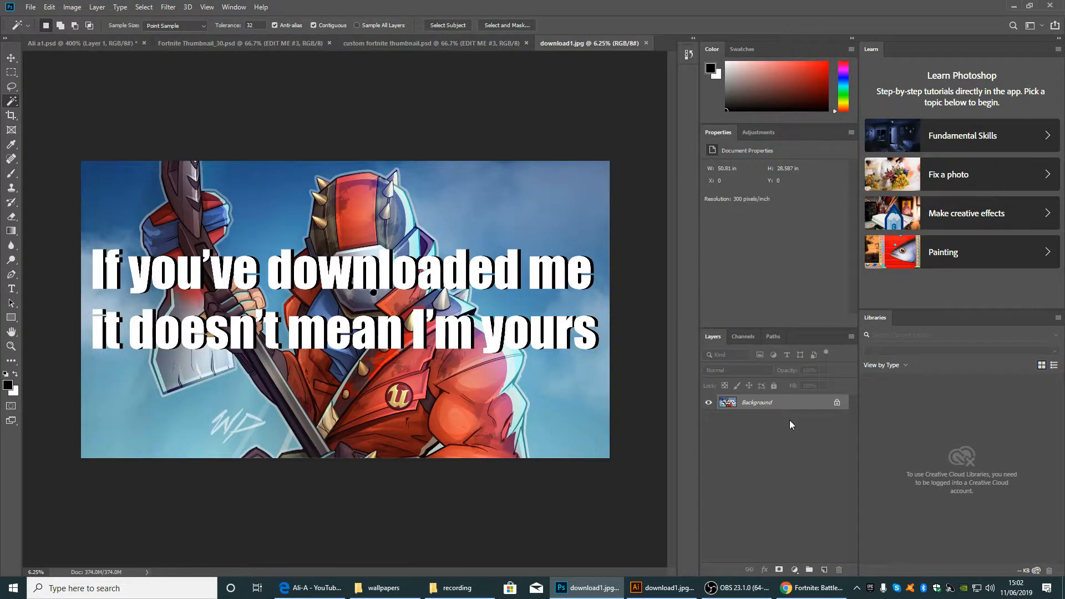
{"action": "left_click", "coordinate": [837, 403]}
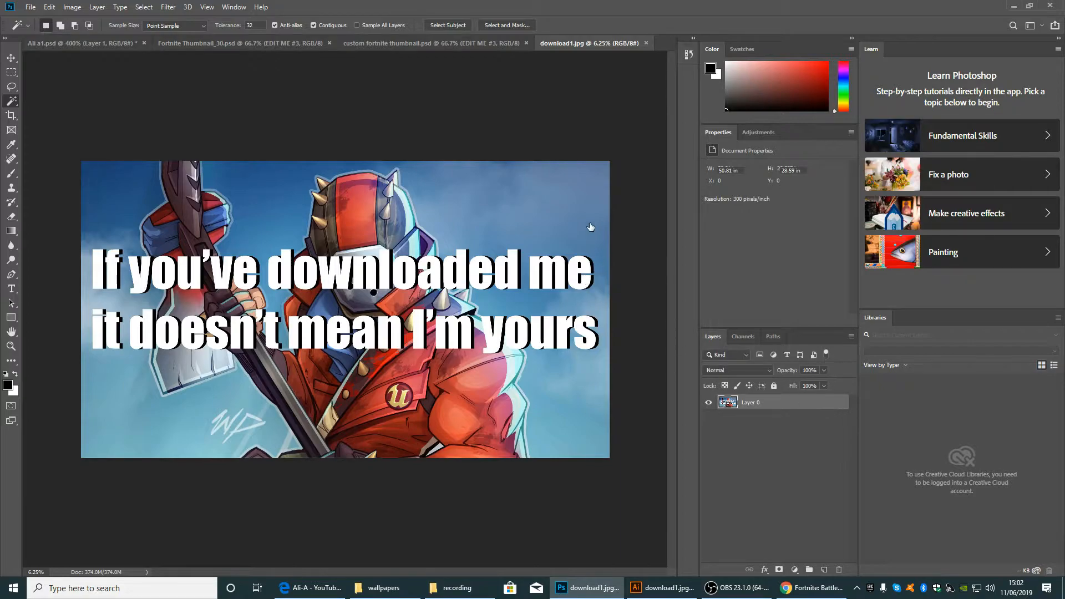
{"action": "left_click", "coordinate": [714, 115]}
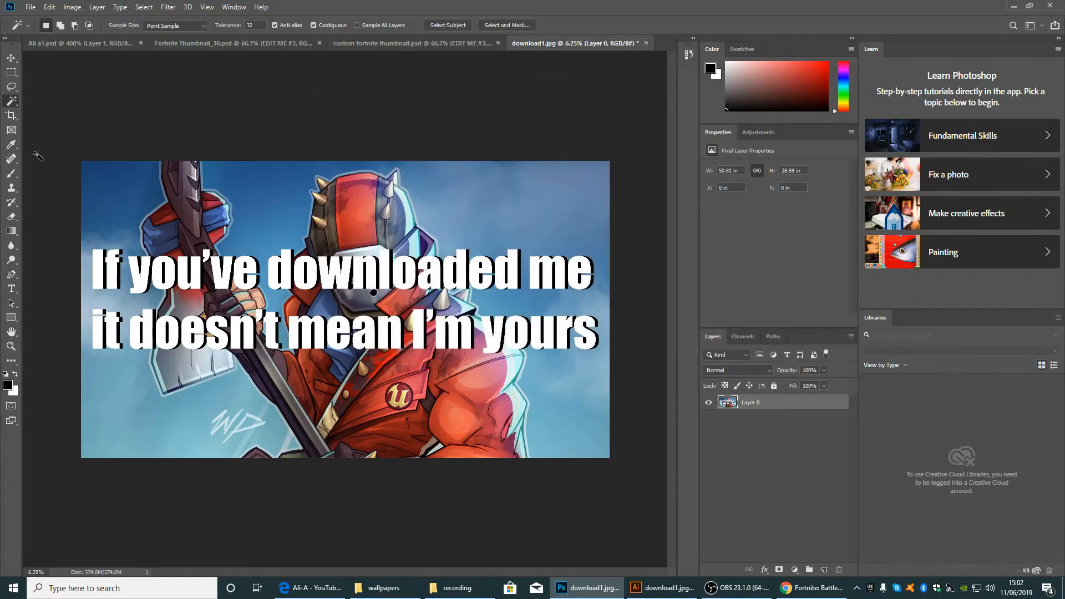
- Delete the white and black areas of "If" and the white fill of the "y" in the first text line using the Magic Wand
{"action": "left_click", "coordinate": [11, 345]}
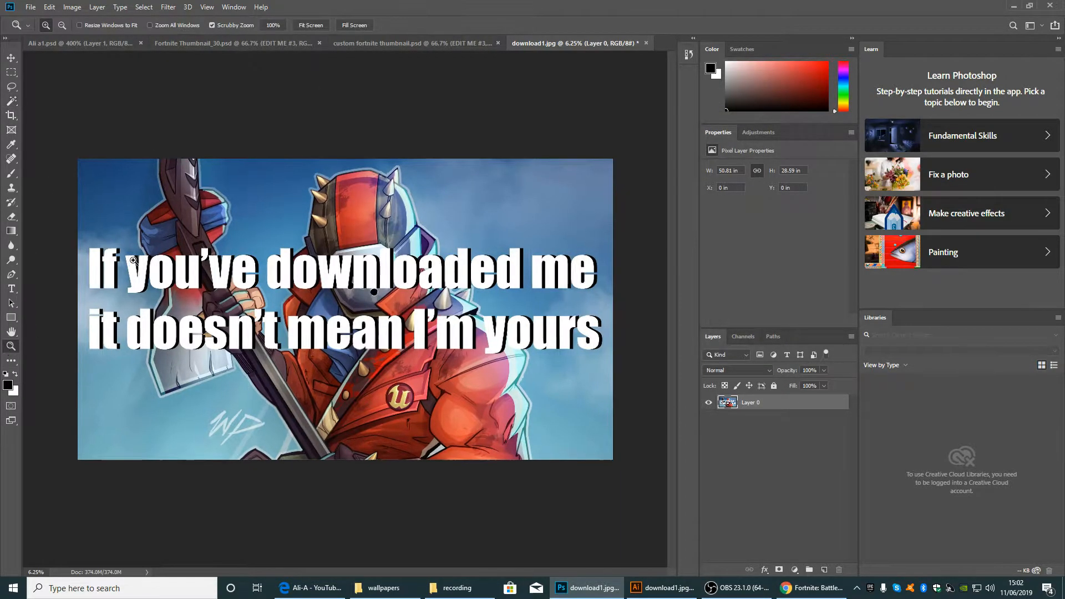
{"action": "left_click", "coordinate": [133, 261]}
{"action": "left_click", "coordinate": [133, 261]}
{"action": "left_click", "coordinate": [133, 260]}
{"action": "left_click_drag", "start_coordinate": [99, 272], "coordinate": [330, 323]}
{"action": "left_click", "coordinate": [287, 307]}
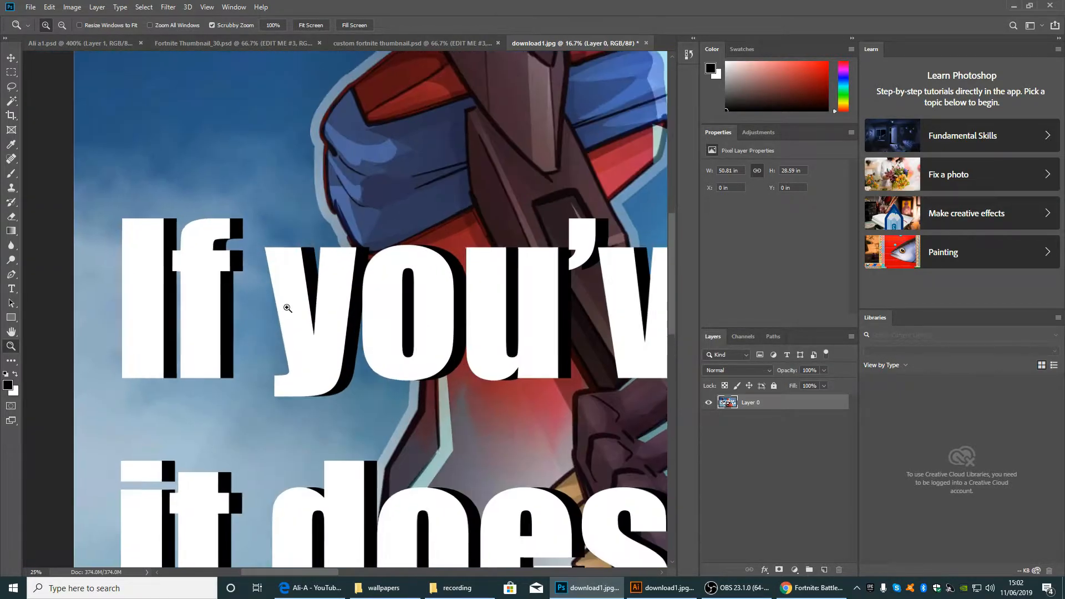
{"action": "left_click", "coordinate": [287, 307]}
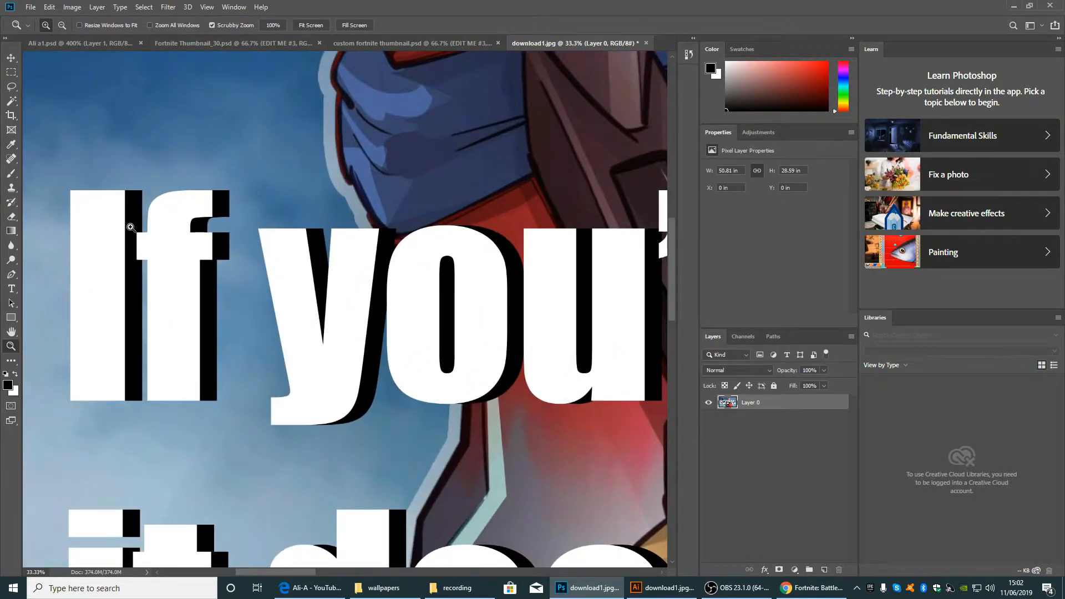
{"action": "left_click", "coordinate": [11, 100]}
{"action": "left_click", "coordinate": [105, 218]}
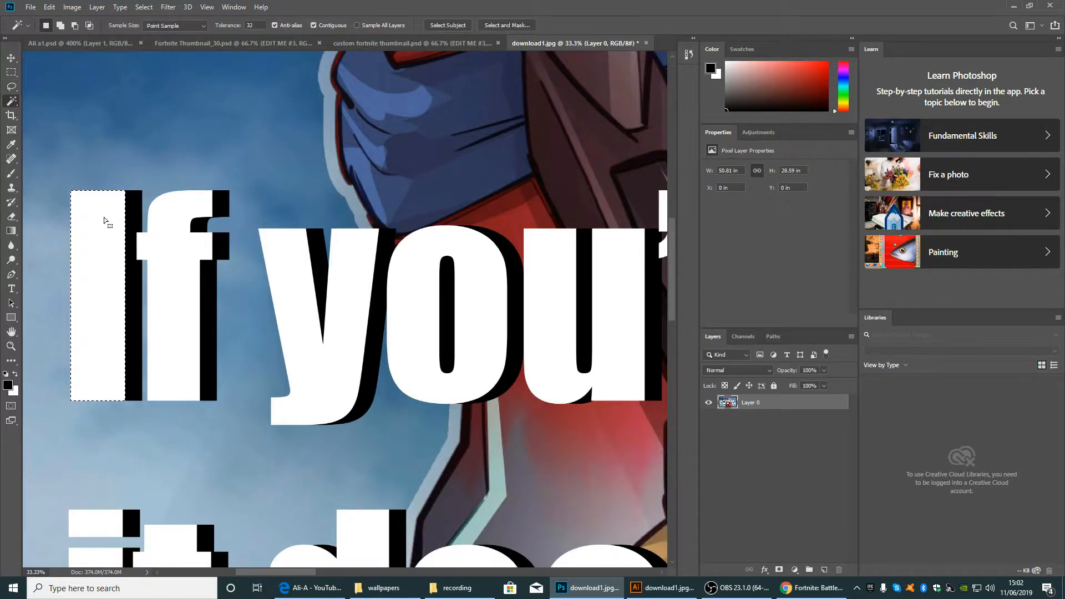
{"action": "key", "text": "Delete"}
{"action": "left_click", "coordinate": [137, 220]}
{"action": "key", "text": "Delete"}
{"action": "left_click", "coordinate": [182, 216]}
{"action": "key", "text": "Delete"}
{"action": "left_click", "coordinate": [223, 206]}
{"action": "key", "text": "Delete"}
{"action": "left_click", "coordinate": [293, 255]}
{"action": "key", "text": "Delete"}
{"action": "left_click", "coordinate": [215, 277]}
{"action": "key", "text": "Delete"}
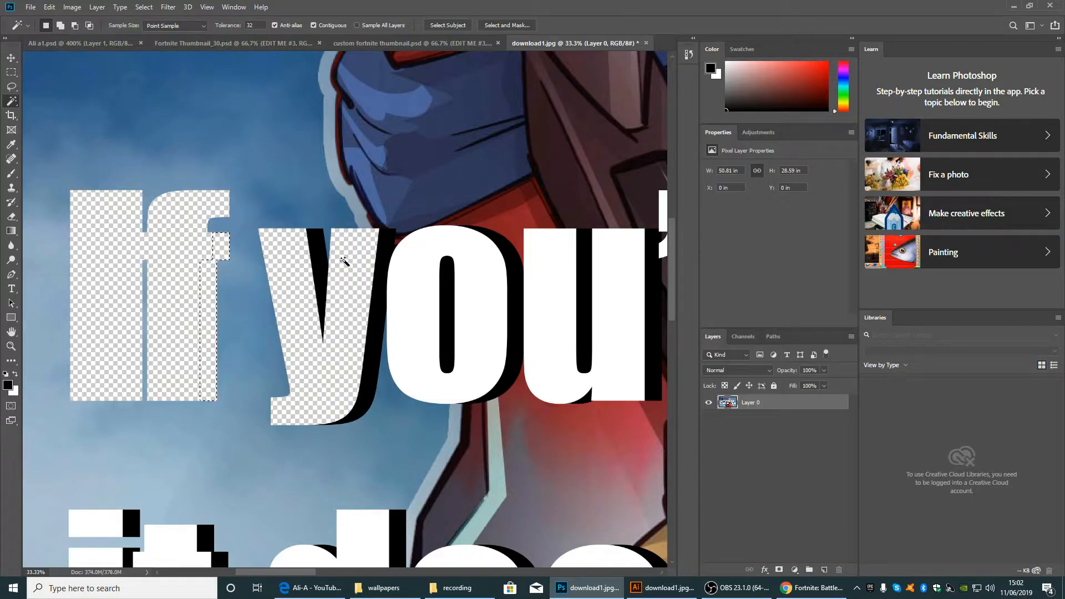
- Delete the white and black areas of the "o" and the black shadow of the "y" with the Magic Wand
{"action": "left_click", "coordinate": [320, 254]}
{"action": "left_click", "coordinate": [432, 268]}
{"action": "key", "text": "Delete"}
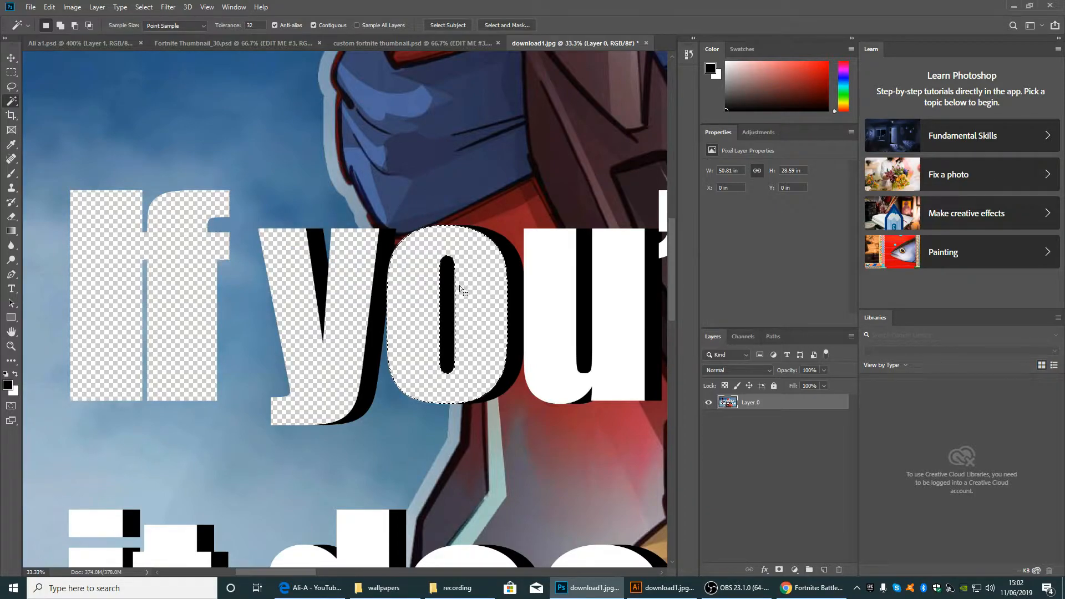
{"action": "key", "text": "Delete"}
{"action": "left_click", "coordinate": [515, 257]}
{"action": "key", "text": "Delete"}
{"action": "left_click", "coordinate": [379, 297]}
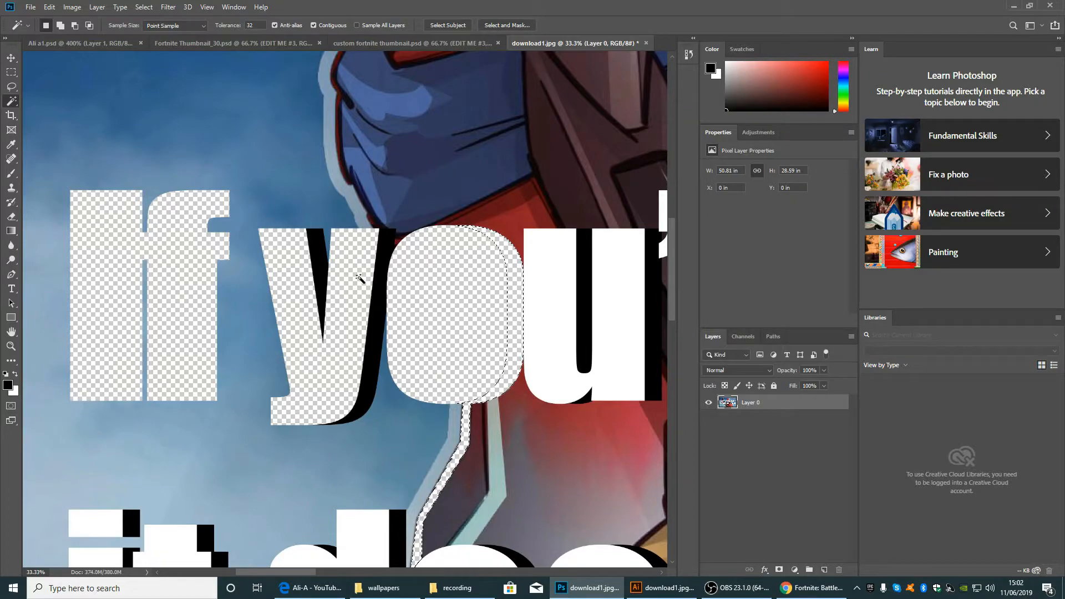
{"action": "key", "text": "Delete"}
{"action": "left_click", "coordinate": [321, 256]}
{"action": "key", "text": "Delete"}
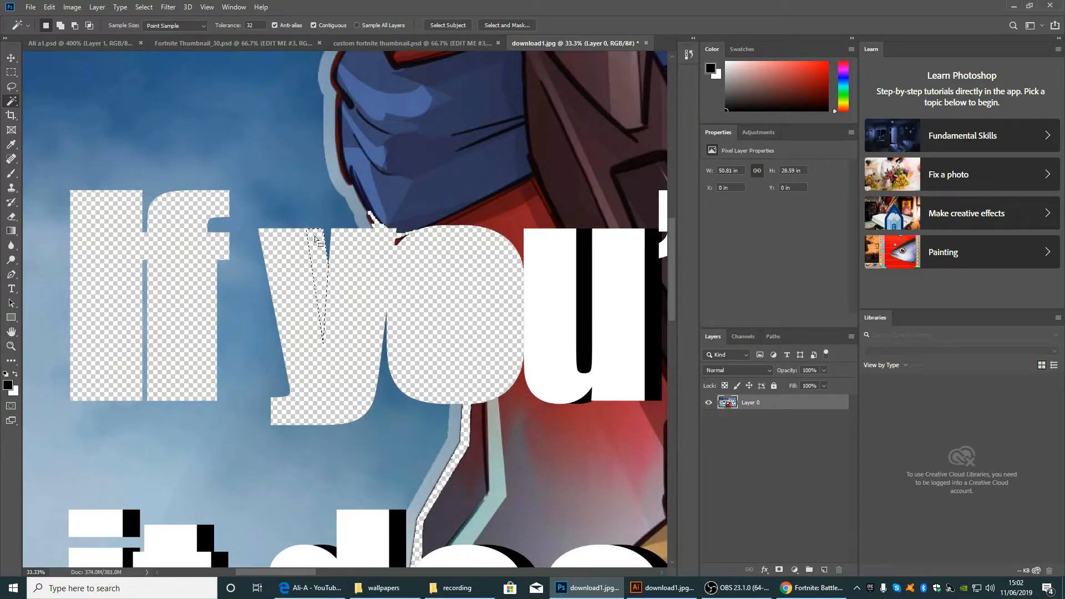
- Deselect and examine the whole flattened image with the transparent holes in its first letters
{"action": "key", "text": "ctrl+minus"}
{"action": "key", "text": "ctrl+minus"}
{"action": "key", "text": "ctrl+minus"}
{"action": "key", "text": "ctrl+minus"}
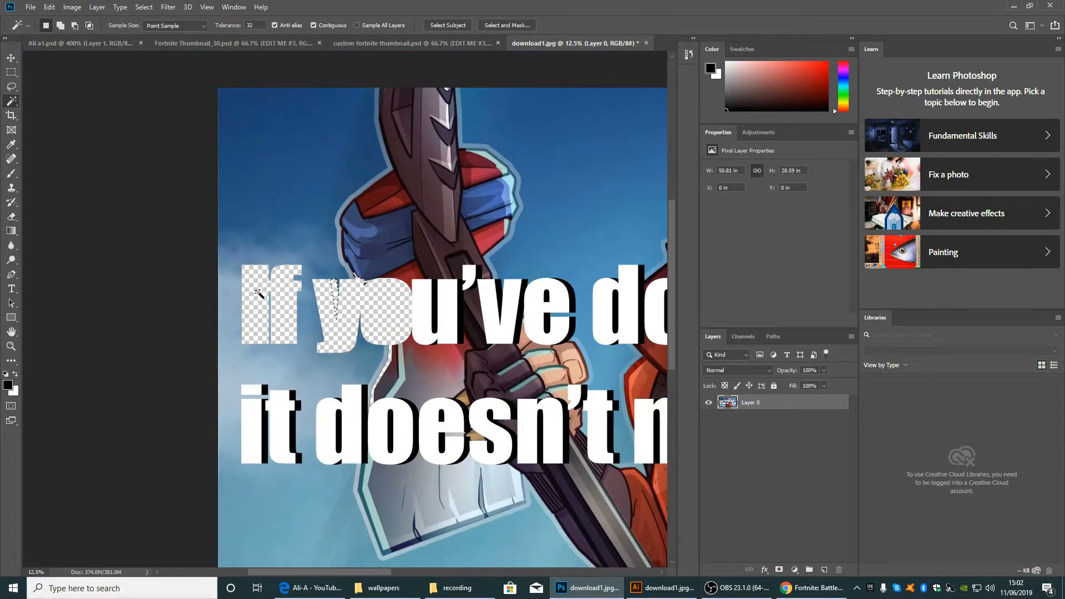
{"action": "left_click", "coordinate": [268, 290]}
{"action": "key", "text": "ctrl+minus"}
{"action": "key", "text": "ctrl+minus"}
{"action": "key", "text": "ctrl+minus"}
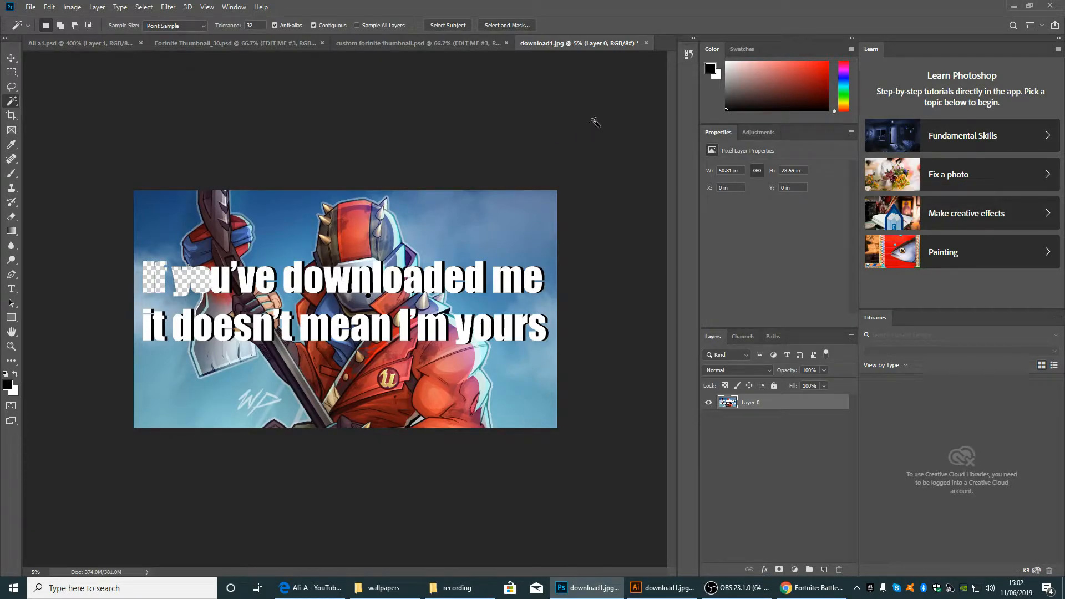
- Close download1.jpg and Ali a1.psd without saving the changes
{"action": "left_click", "coordinate": [646, 43]}
{"action": "left_click", "coordinate": [529, 217]}
{"action": "left_click", "coordinate": [117, 43]}
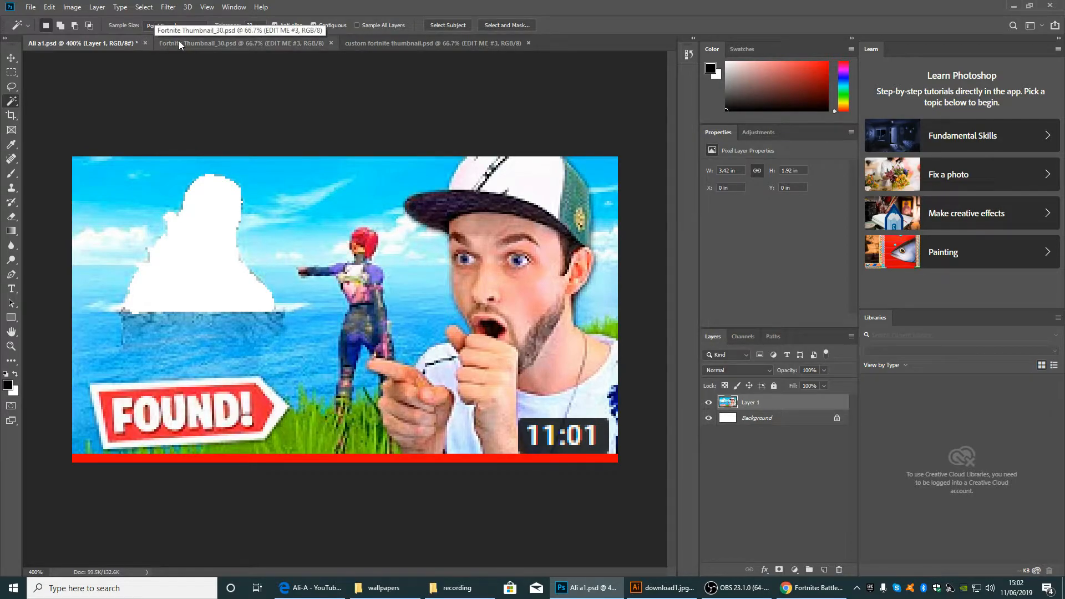
{"action": "left_click", "coordinate": [145, 43]}
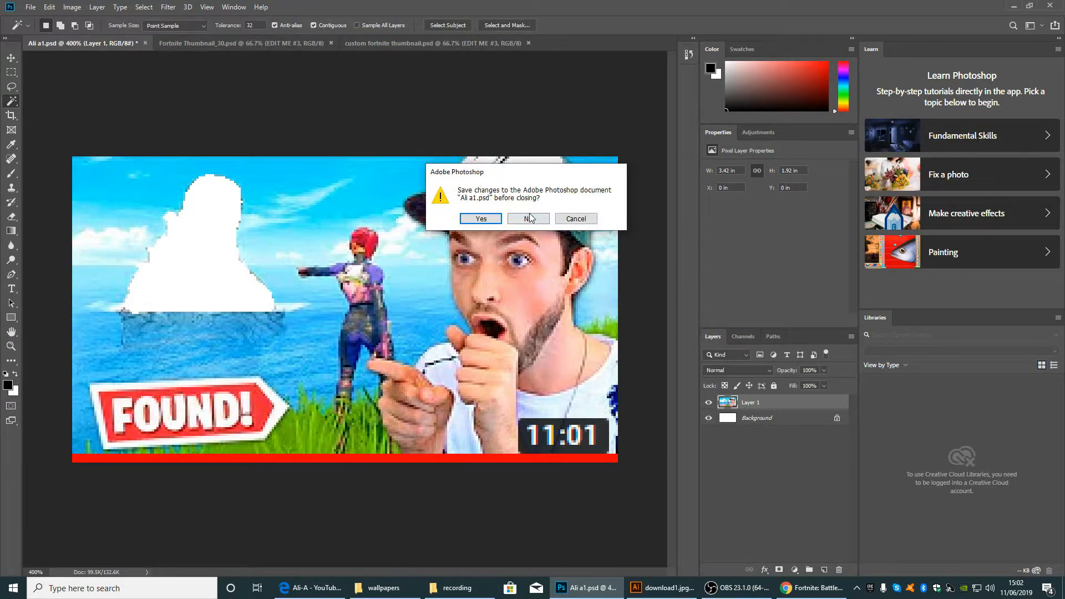
{"action": "left_click", "coordinate": [527, 219]}
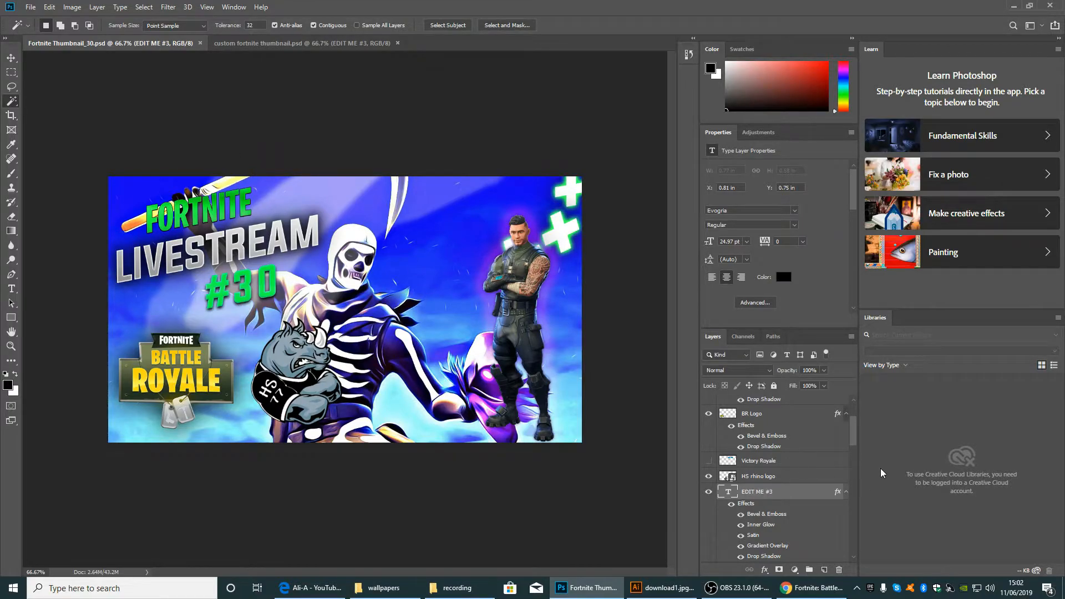
- Review the upper layers of Fortnite Thumbnail_30.psd, and show and hide the Victory Royale layer
{"action": "scroll", "coordinate": [776, 466], "scroll_direction": "up", "scroll_amount": 2}
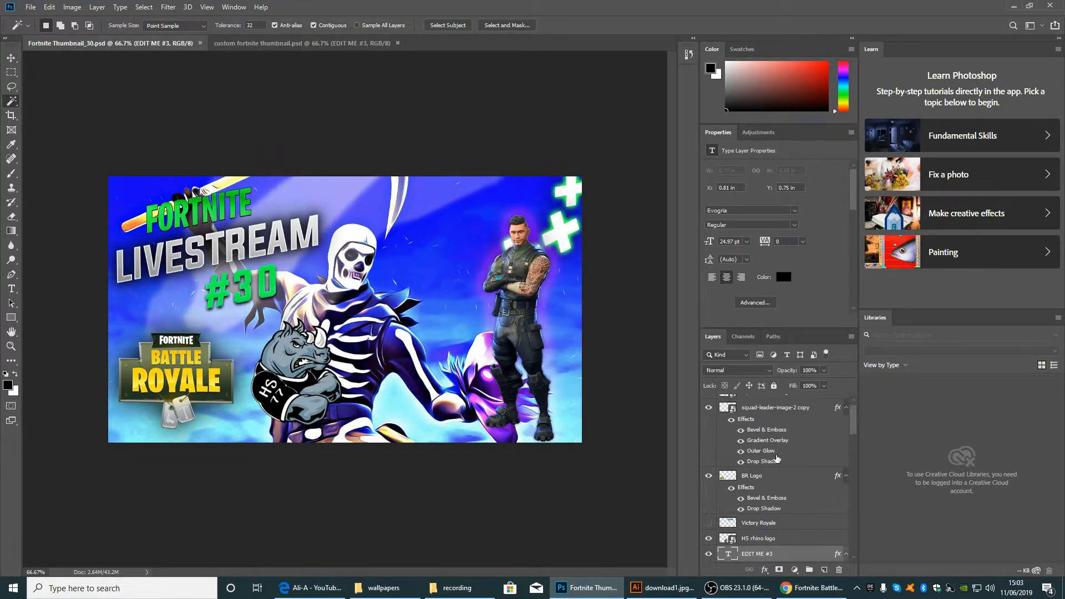
{"action": "scroll", "coordinate": [770, 478], "scroll_direction": "up", "scroll_amount": 2}
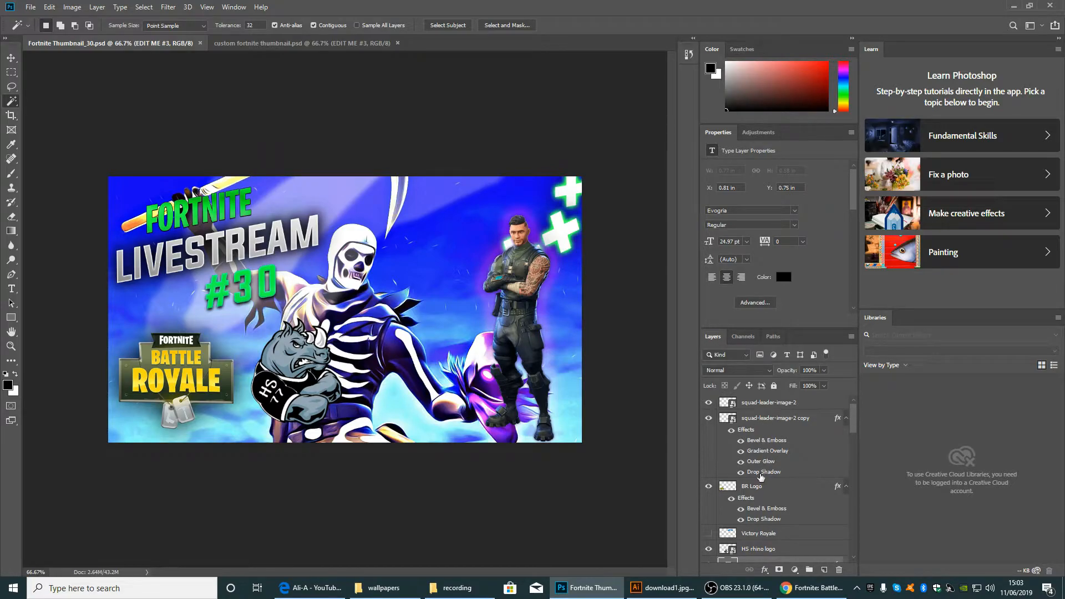
{"action": "scroll", "coordinate": [762, 471], "scroll_direction": "down", "scroll_amount": 2}
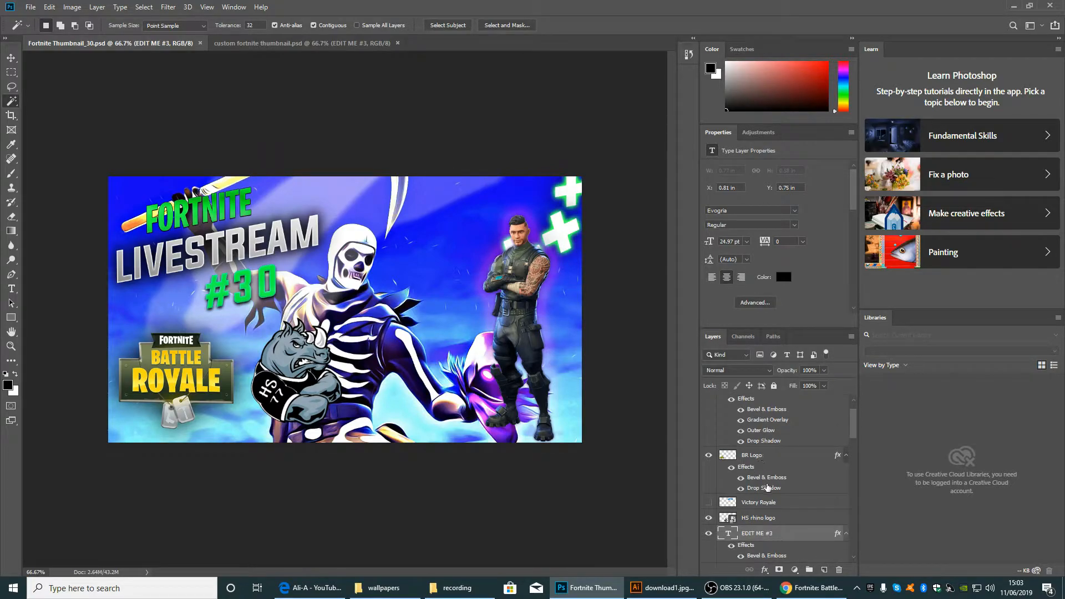
{"action": "left_click", "coordinate": [709, 502]}
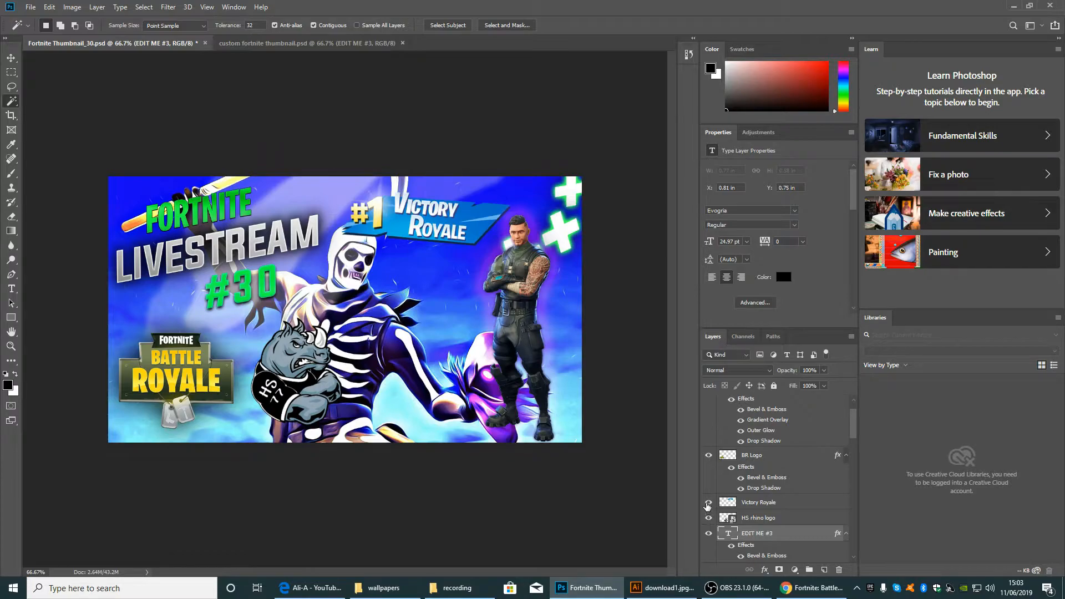
{"action": "left_click", "coordinate": [708, 501]}
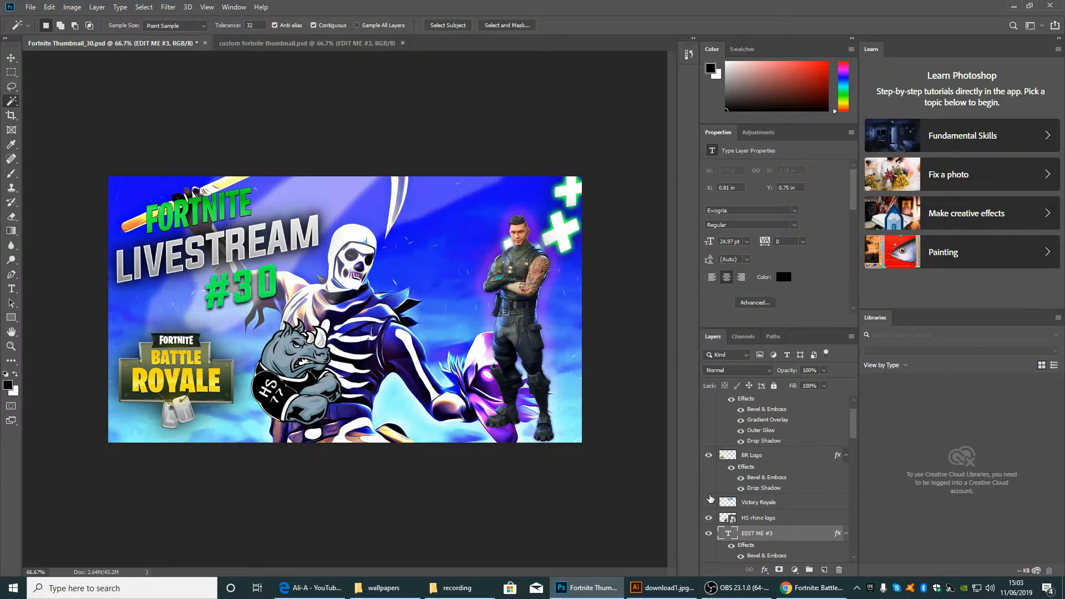
- Review the remaining layers down to the no 30 background, toggle that layer's visibility, and return to the desktop
{"action": "scroll", "coordinate": [711, 499], "scroll_direction": "down", "scroll_amount": 5}
{"action": "scroll", "coordinate": [740, 513], "scroll_direction": "down", "scroll_amount": 10}
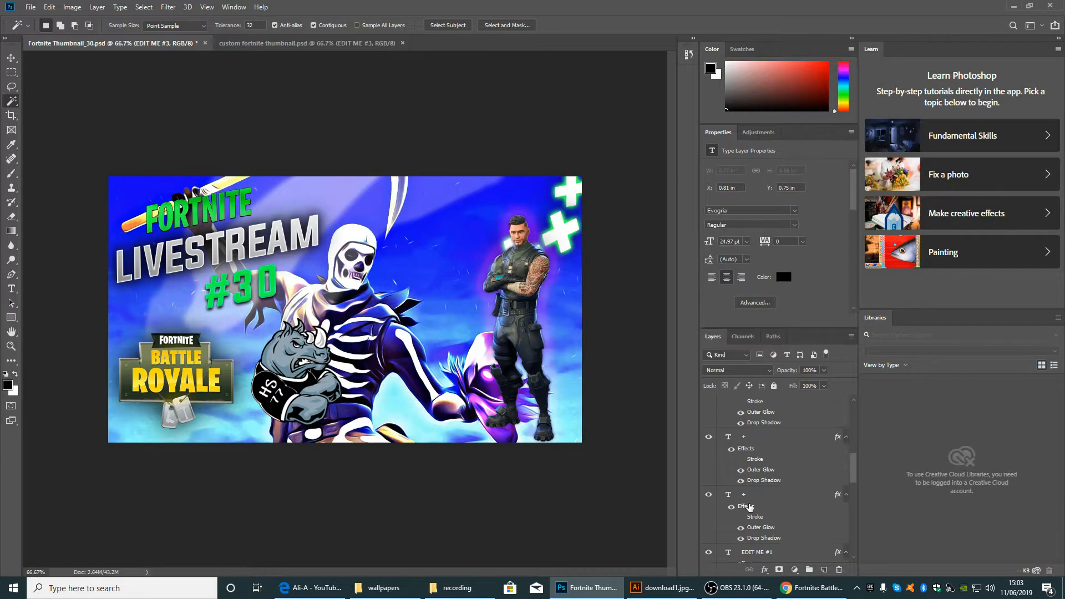
{"action": "scroll", "coordinate": [753, 502], "scroll_direction": "down", "scroll_amount": 4}
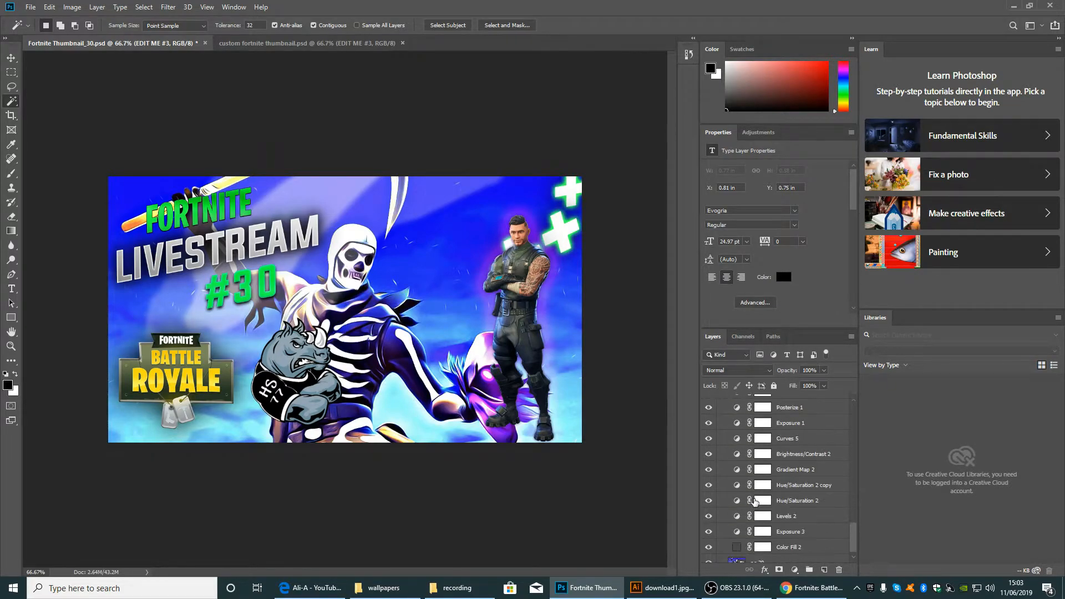
{"action": "left_click", "coordinate": [753, 560]}
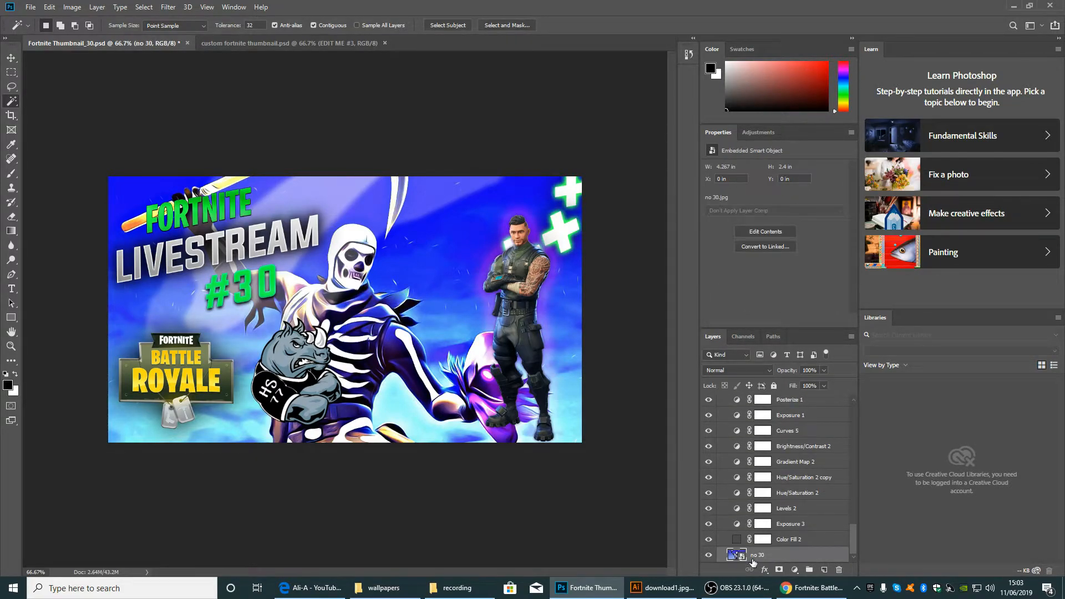
{"action": "left_click", "coordinate": [712, 558]}
{"action": "left_click", "coordinate": [712, 558]}
{"action": "left_click", "coordinate": [712, 558]}
{"action": "left_click", "coordinate": [711, 558]}
{"action": "left_click", "coordinate": [1014, 7]}
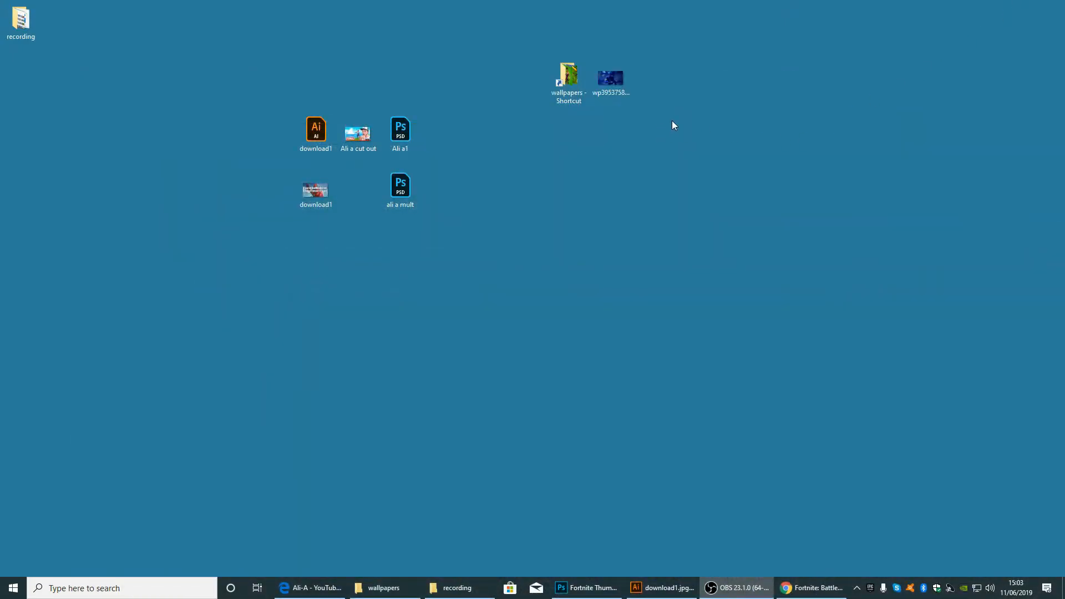
- Open the wp3953758 wallpaper from the desktop, view it at full size, and close the viewer
{"action": "left_click", "coordinate": [613, 83]}
{"action": "double_click", "coordinate": [613, 83]}
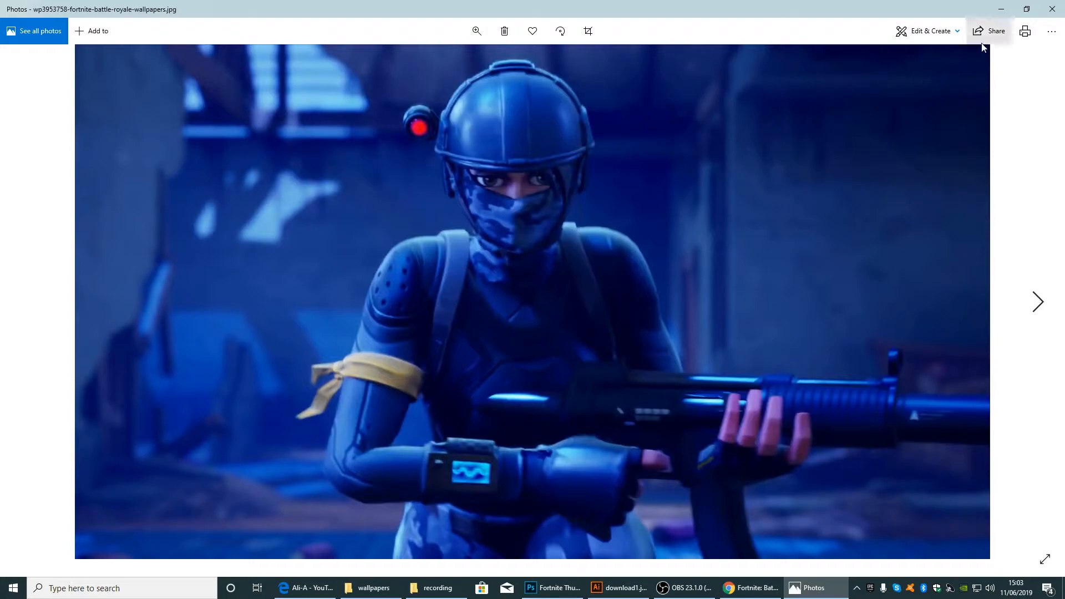
{"action": "left_click", "coordinate": [1052, 11]}
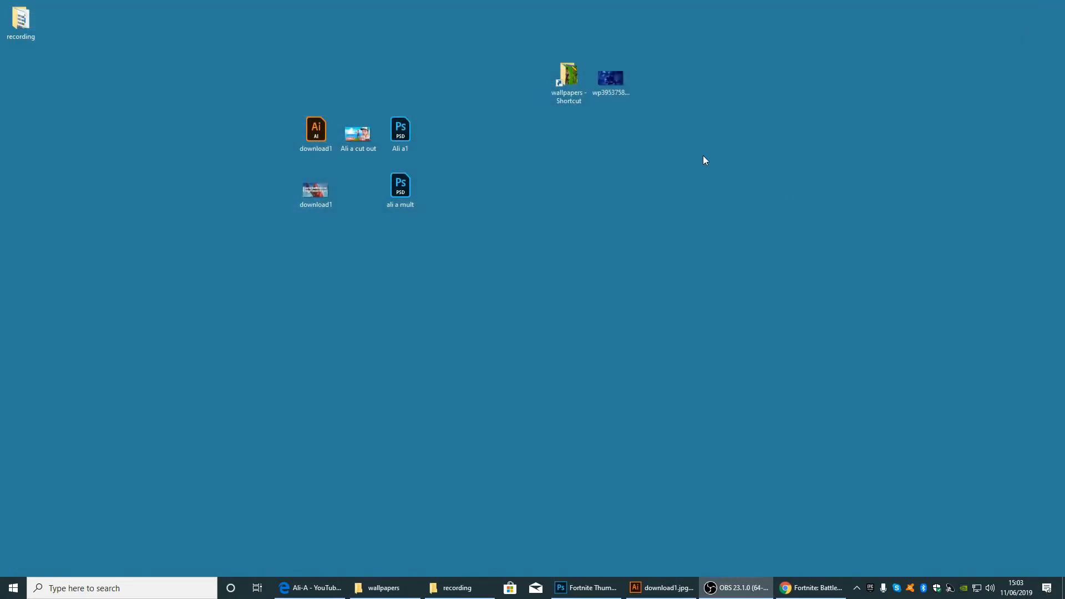
- Place the wp3953758 wallpaper above the no 30 layer in Fortnite Thumbnail_30.psd, and hide and show it to compare backgrounds
{"action": "left_click_drag", "start_coordinate": [581, 570], "coordinate": [416, 357]}
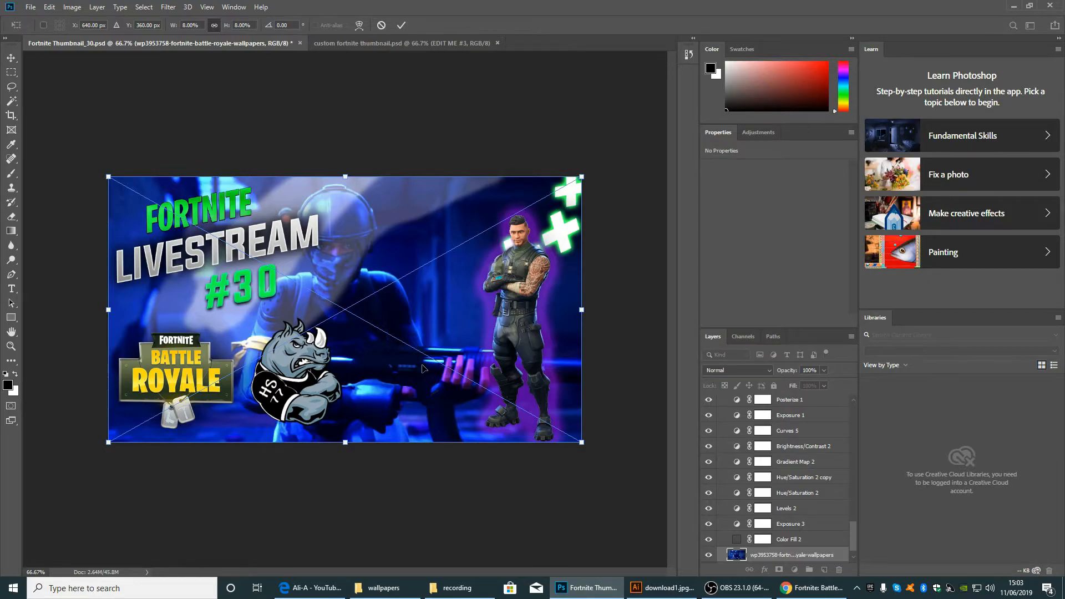
{"action": "scroll", "coordinate": [730, 488], "scroll_direction": "down", "scroll_amount": 1}
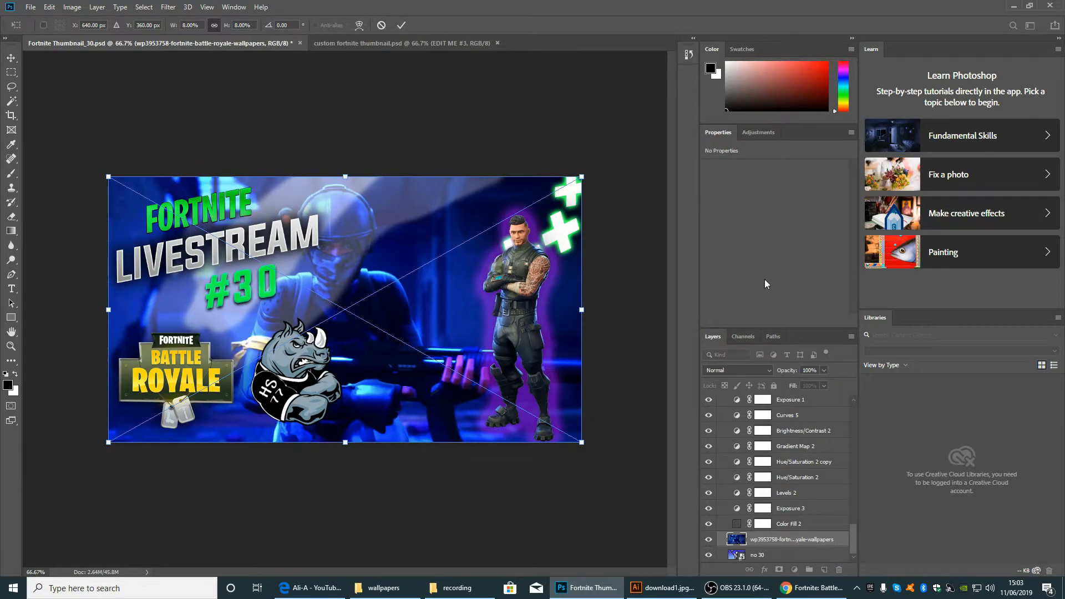
{"action": "left_click", "coordinate": [762, 555]}
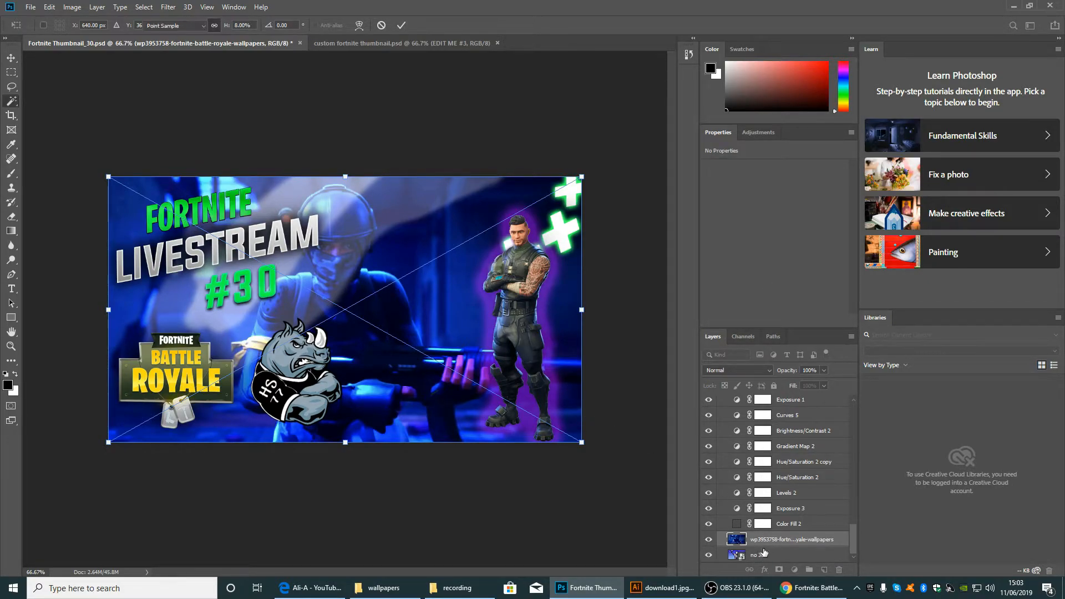
{"action": "left_click", "coordinate": [707, 539]}
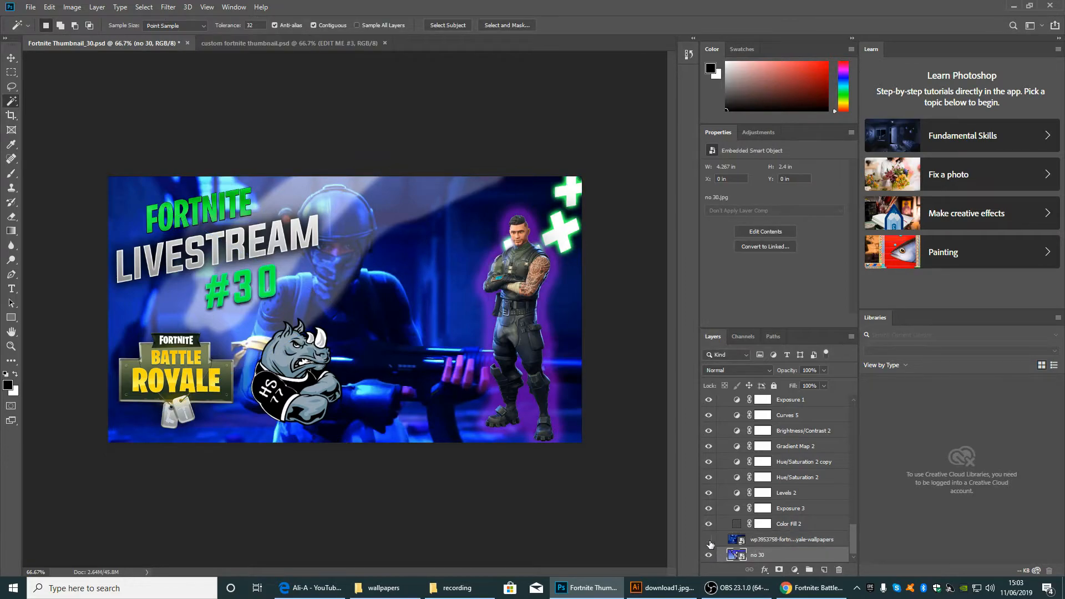
{"action": "left_click", "coordinate": [708, 540]}
- View custom fortnite thumbnail.psd, return to Fortnite Thumbnail_30.psd, and delete the placed wallpaper layer, undoing the deletion
{"action": "left_click", "coordinate": [311, 43]}
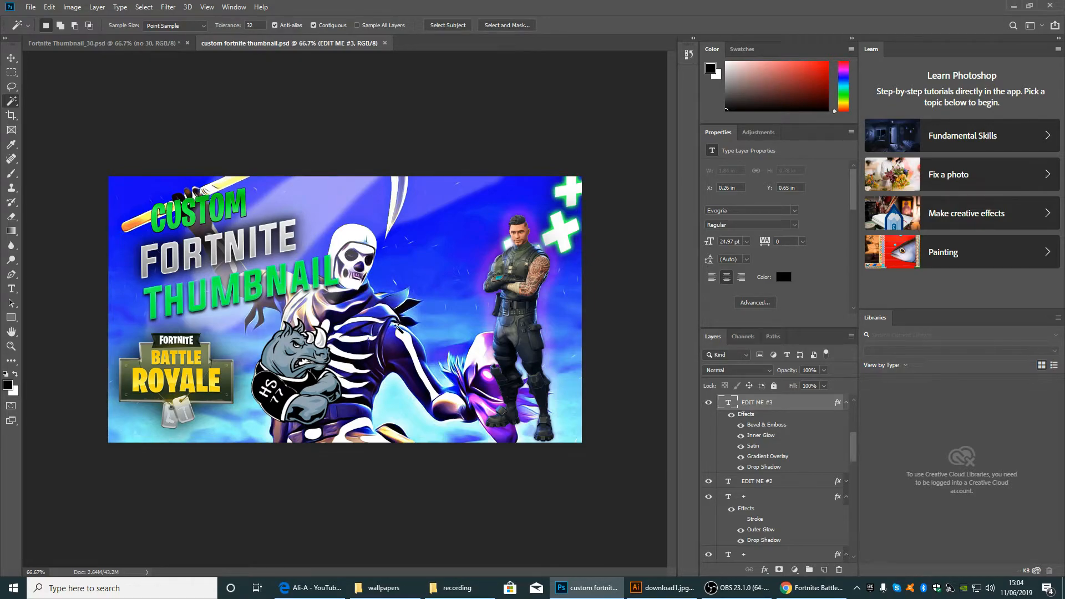
{"action": "left_click", "coordinate": [125, 45]}
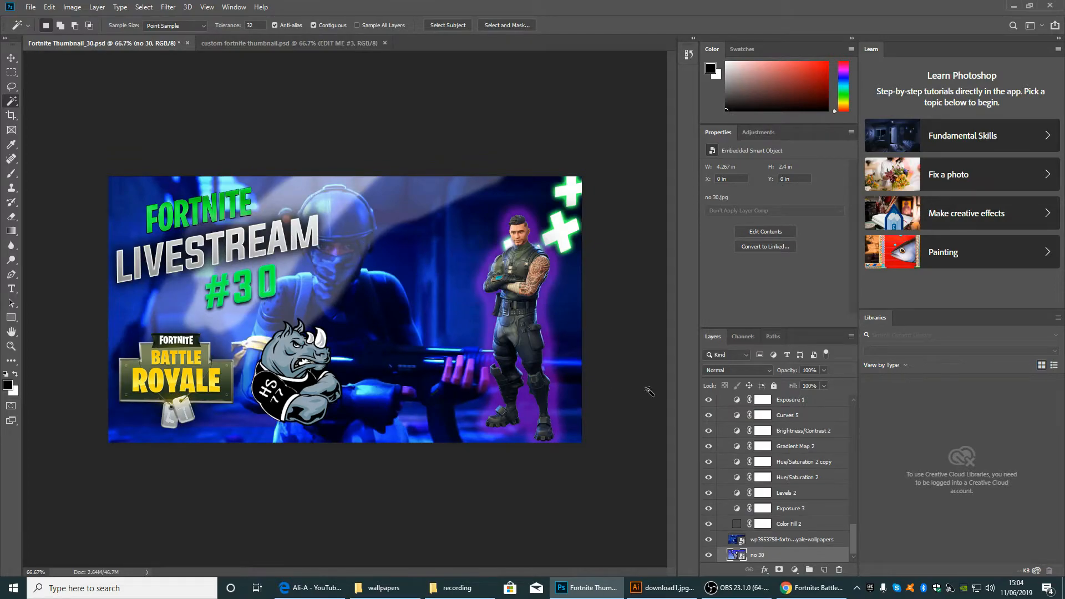
{"action": "left_click", "coordinate": [769, 543]}
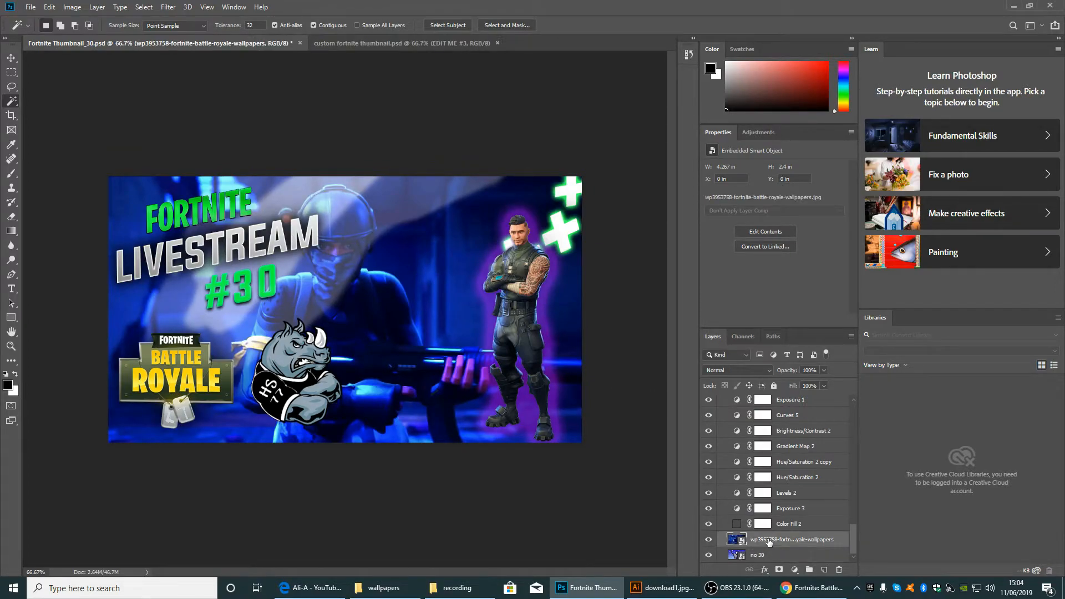
{"action": "key", "text": "Delete"}
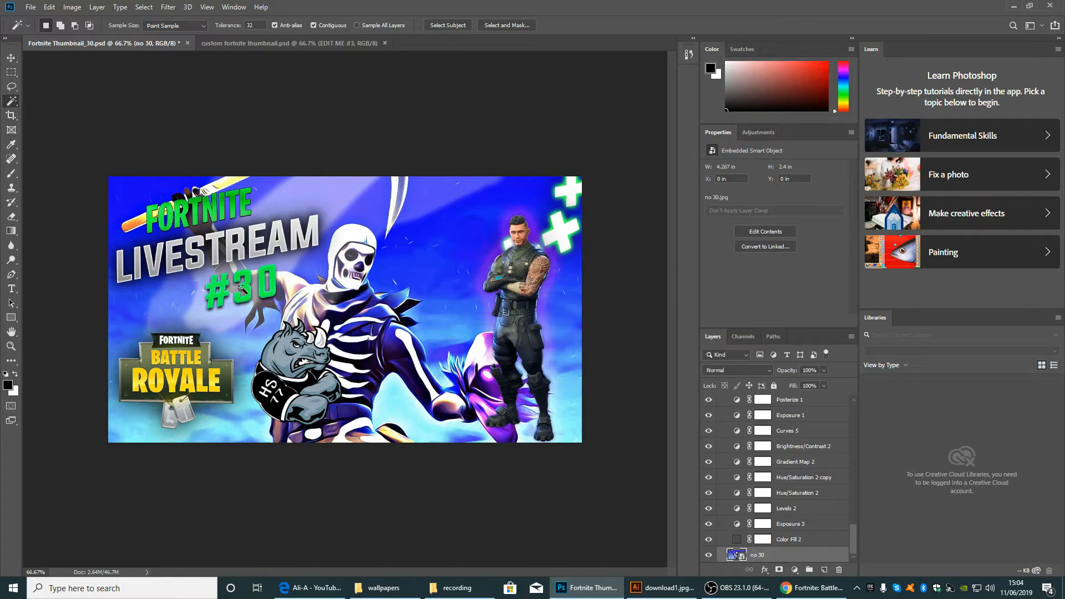
{"action": "key", "text": "ctrl+z"}
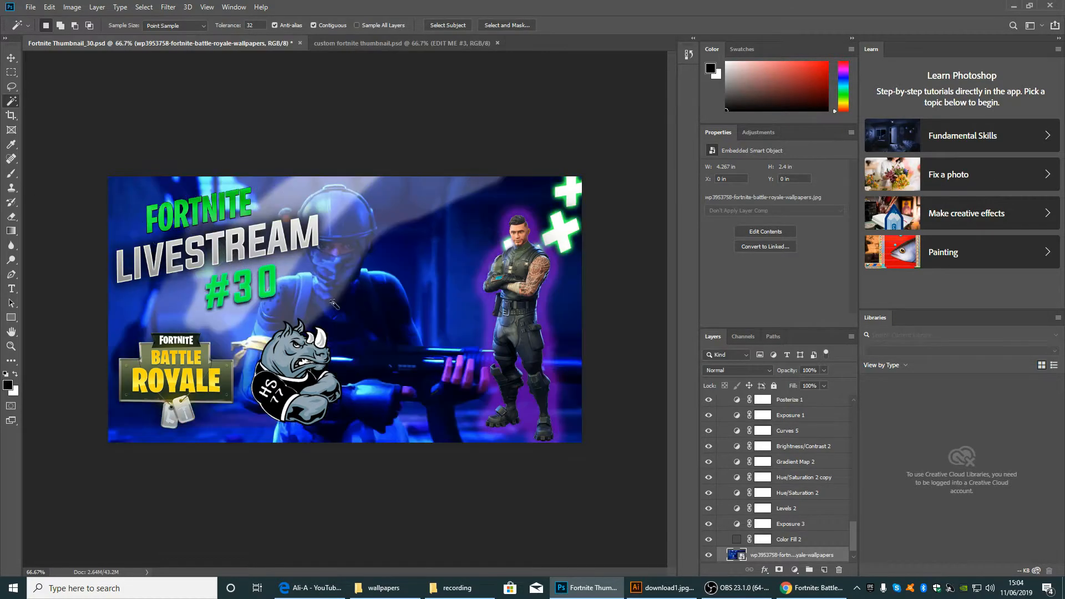
- Delete the old no 30 background layer from Fortnite Thumbnail_30.psd
{"action": "scroll", "coordinate": [799, 511], "scroll_direction": "down", "scroll_amount": 1}
{"action": "left_click", "coordinate": [762, 557]}
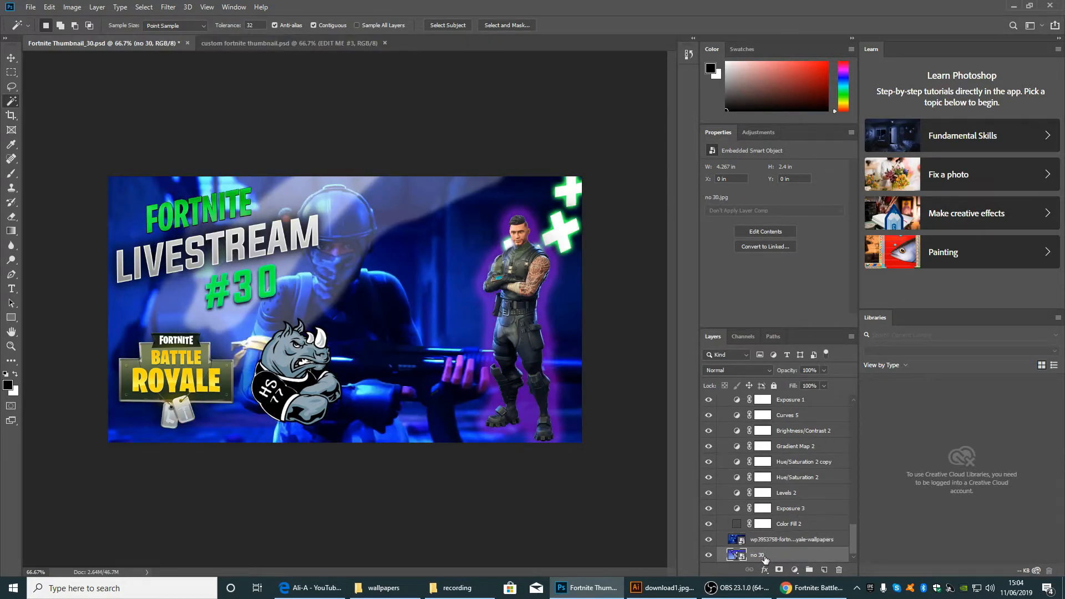
{"action": "left_click_drag", "start_coordinate": [764, 556], "coordinate": [840, 569]}
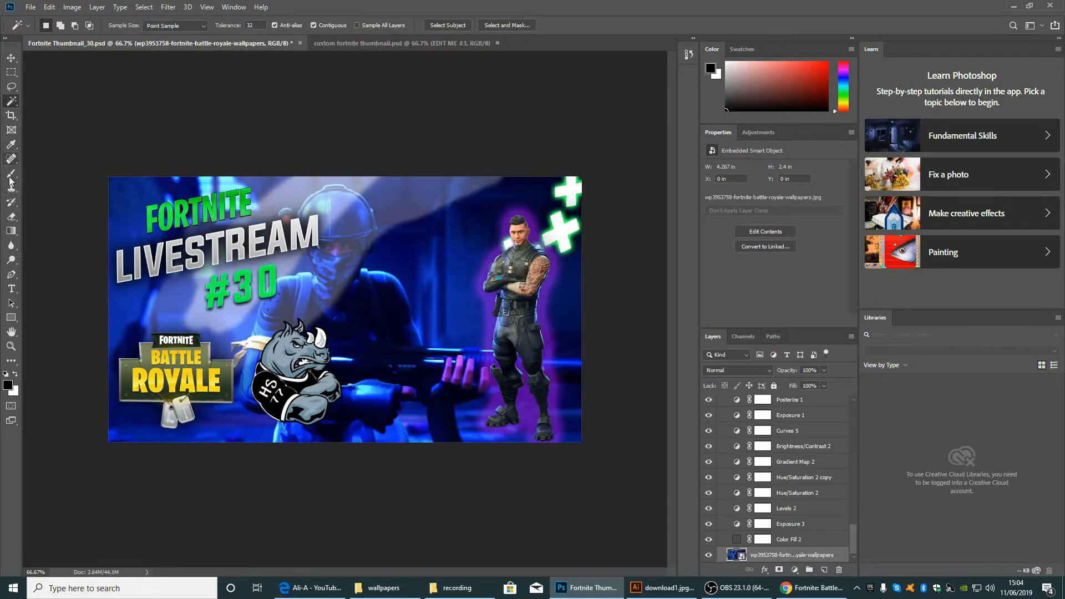
- Change the green number text below LIVESTREAM to #31 and switch back to the Move tool
{"action": "left_click", "coordinate": [276, 280]}
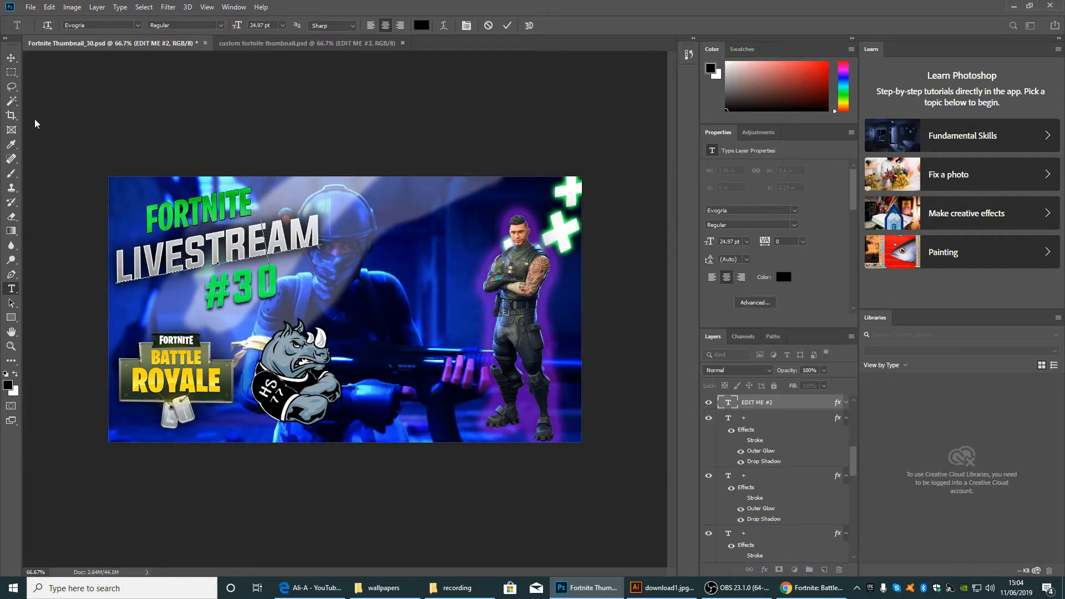
{"action": "left_click", "coordinate": [11, 58]}
{"action": "left_click", "coordinate": [11, 289]}
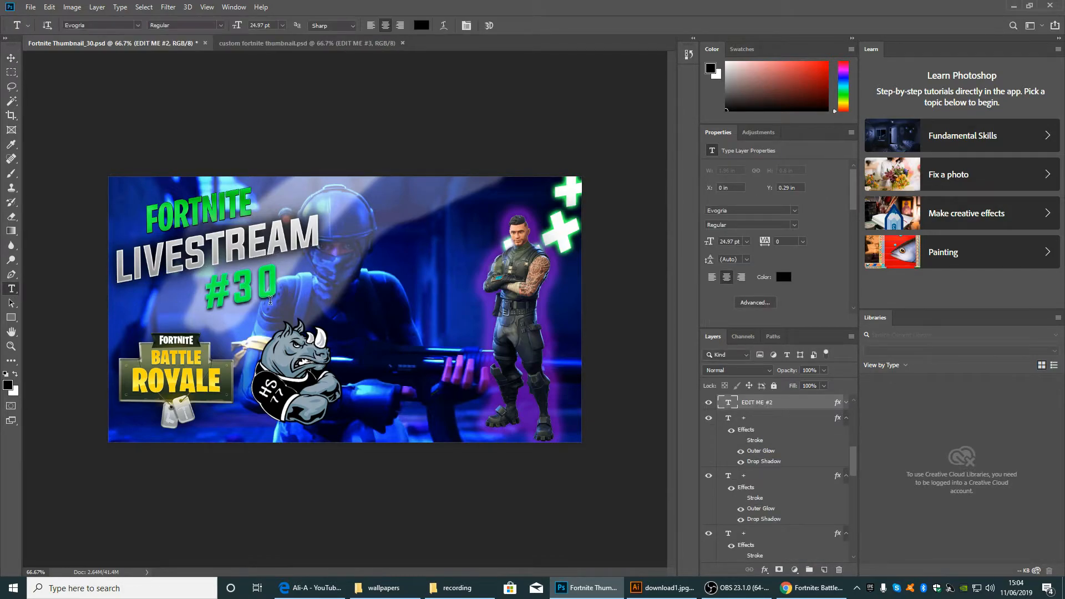
{"action": "left_click", "coordinate": [271, 292]}
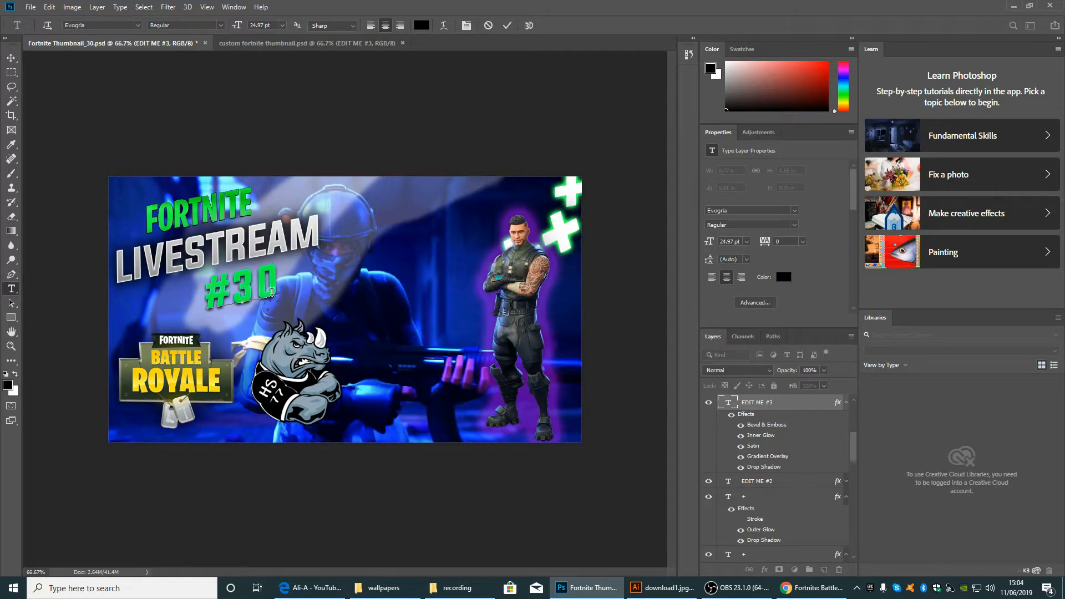
{"action": "key", "text": "BackSpace"}
{"action": "type", "text": "1"}
{"action": "left_click", "coordinate": [11, 57]}
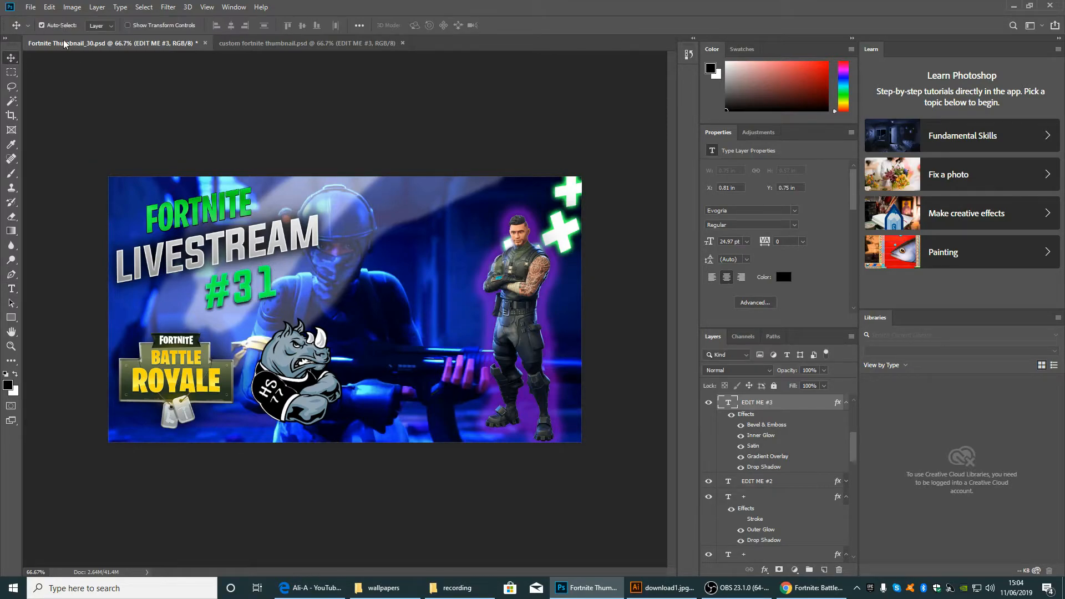
- Try to save the thumbnail as Fortnite Thumbnail_31 in Photoshop format, declining to replace the existing file and cancelling the save
{"action": "left_click", "coordinate": [30, 7]}
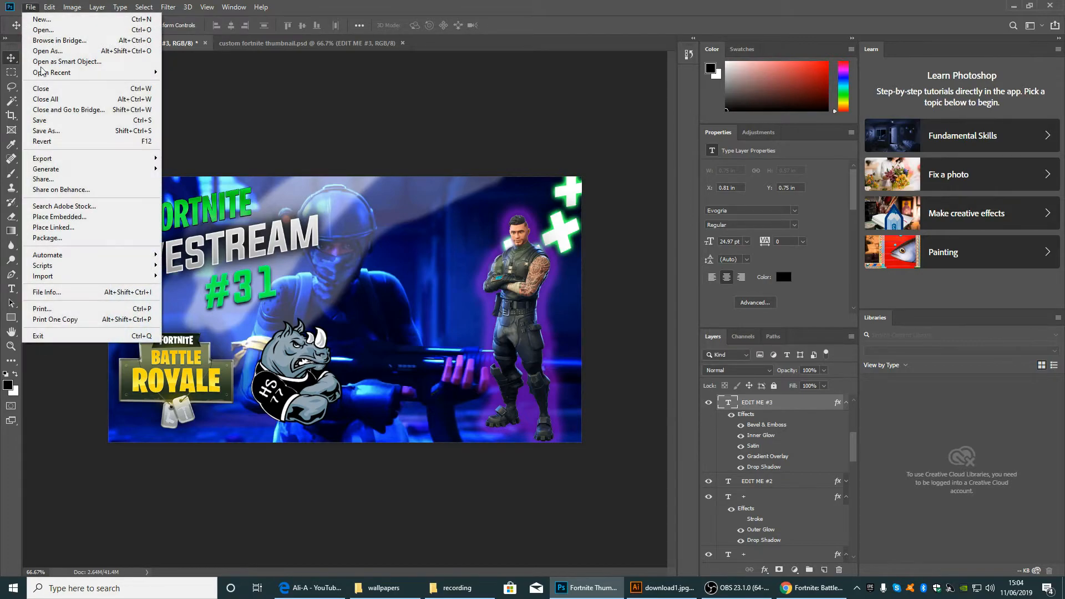
{"action": "left_click", "coordinate": [65, 131]}
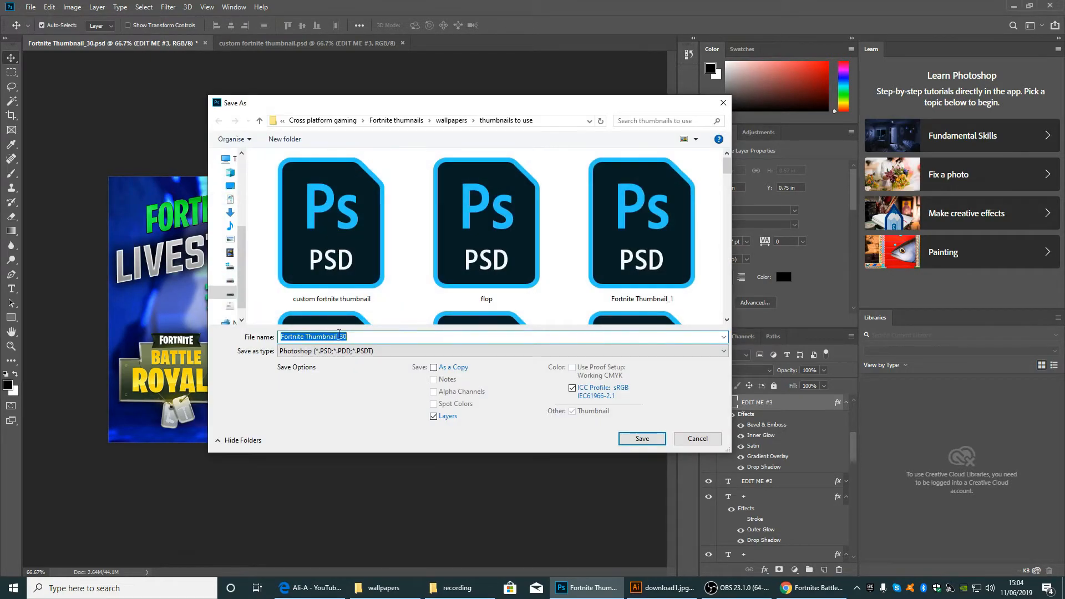
{"action": "left_click", "coordinate": [359, 336]}
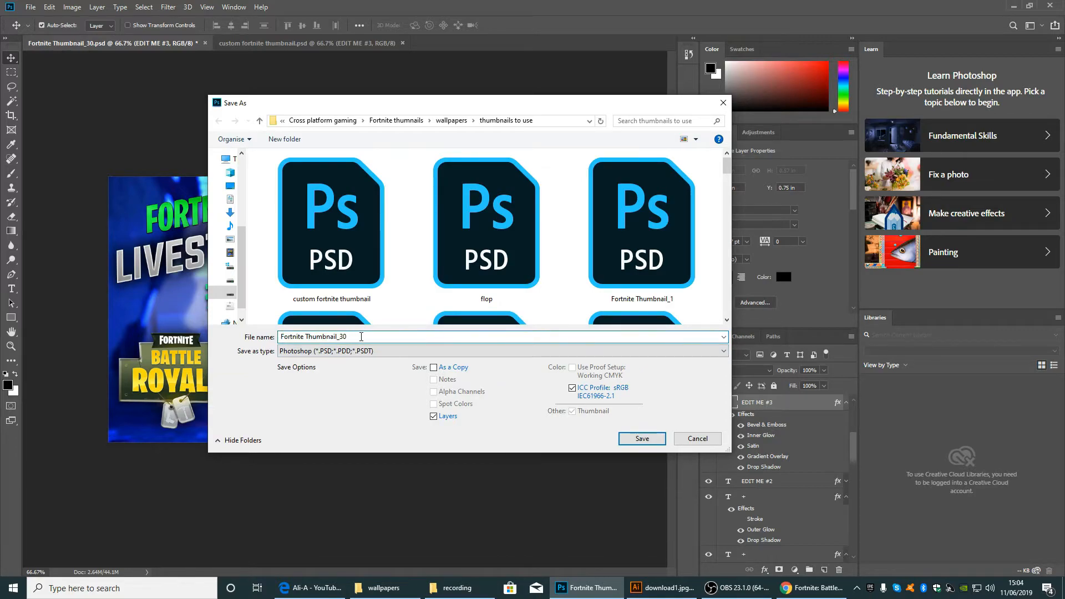
{"action": "key", "text": "BackSpace"}
{"action": "type", "text": "1"}
{"action": "left_click", "coordinate": [359, 413]}
{"action": "left_click", "coordinate": [640, 437]}
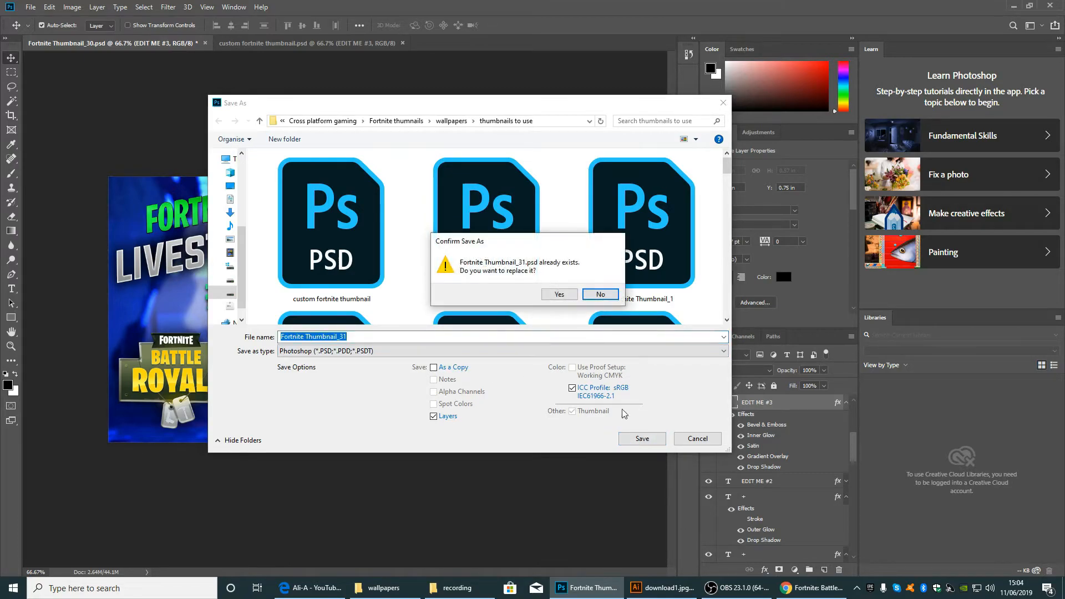
{"action": "left_click", "coordinate": [604, 297]}
{"action": "left_click", "coordinate": [723, 103]}
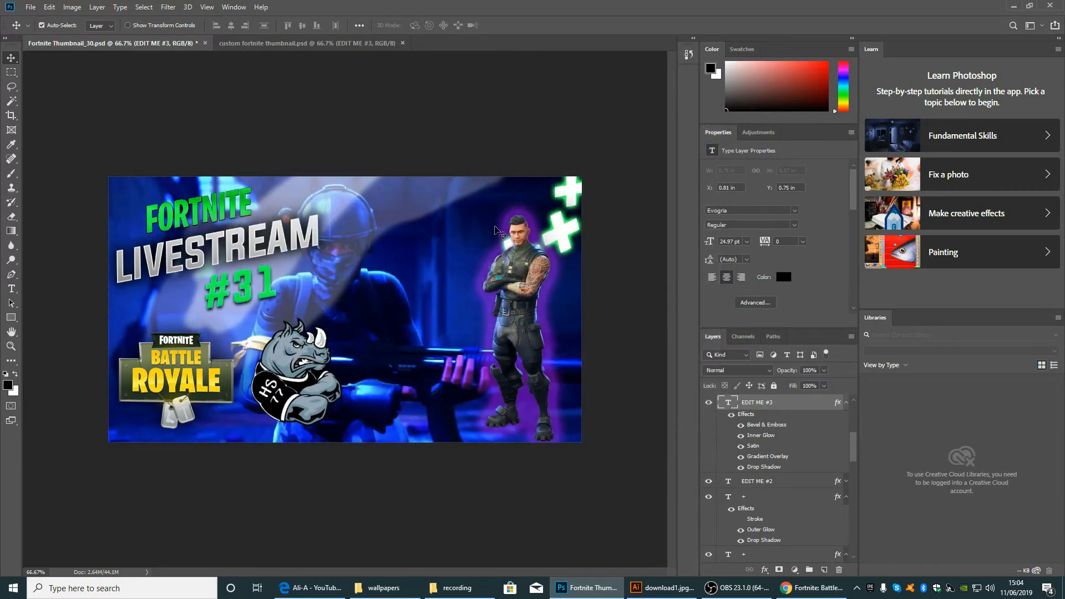
- Choose JPEG as the format for saving a copy, review the existing JPEG thumbnails down to Fortnite Thumbnail_31, and cancel
{"action": "left_click", "coordinate": [446, 294]}
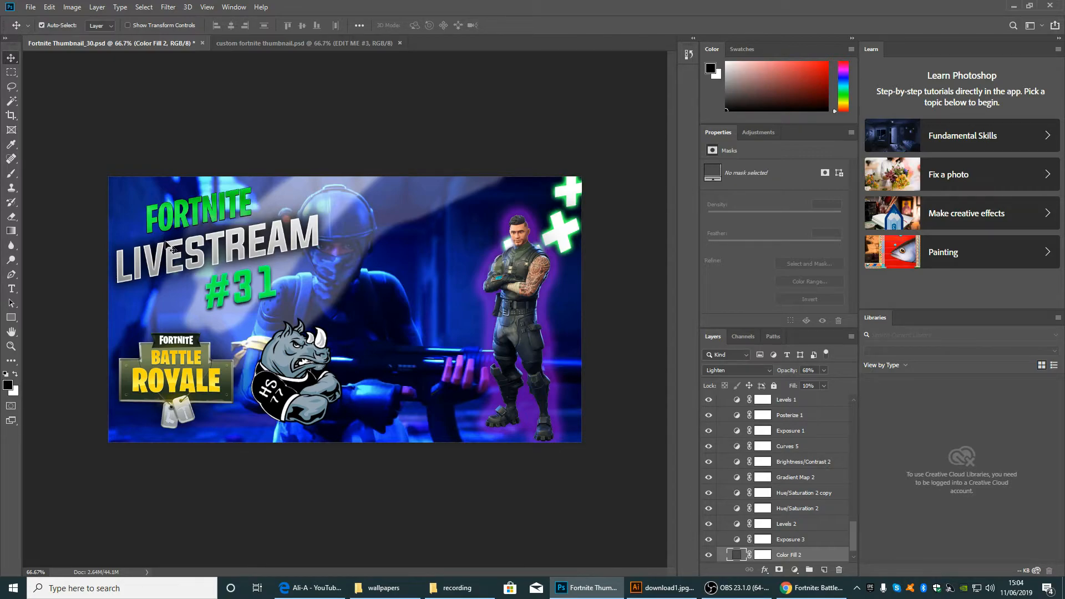
{"action": "left_click", "coordinate": [30, 6]}
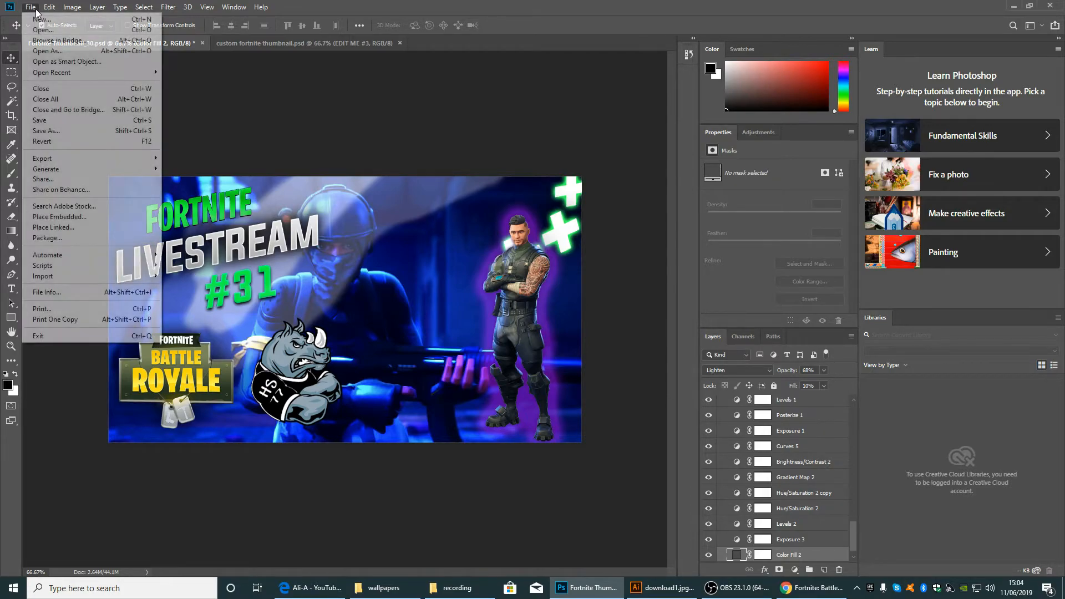
{"action": "left_click", "coordinate": [63, 130]}
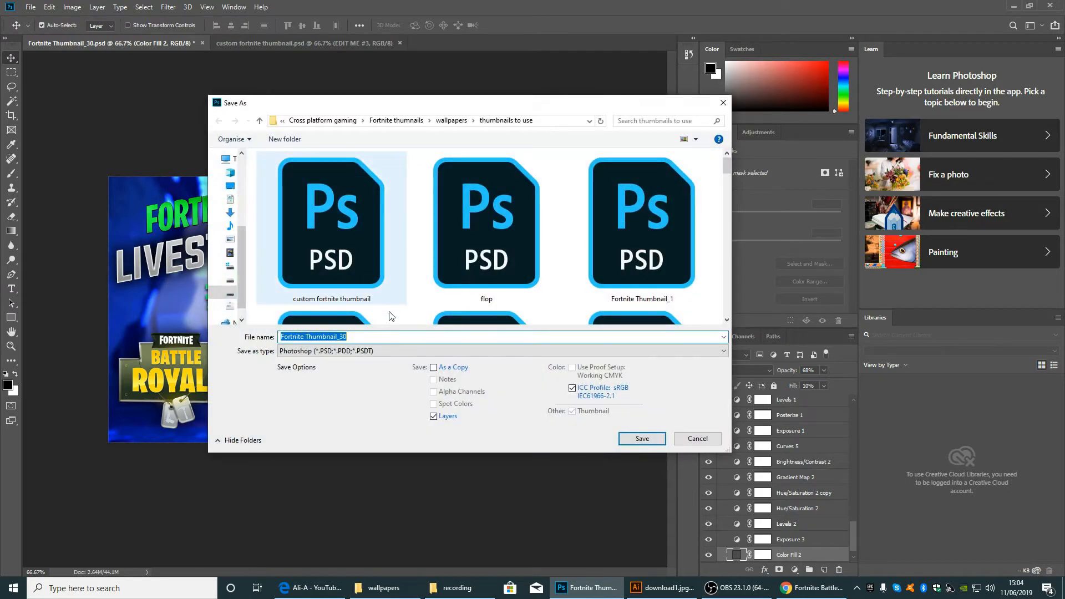
{"action": "left_click", "coordinate": [384, 351]}
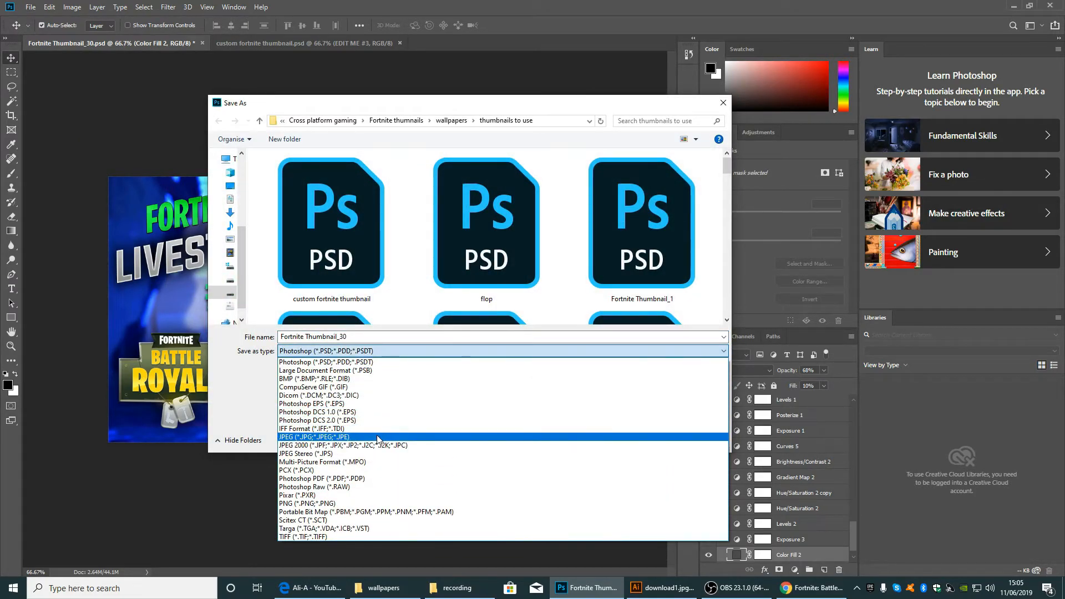
{"action": "left_click", "coordinate": [376, 436]}
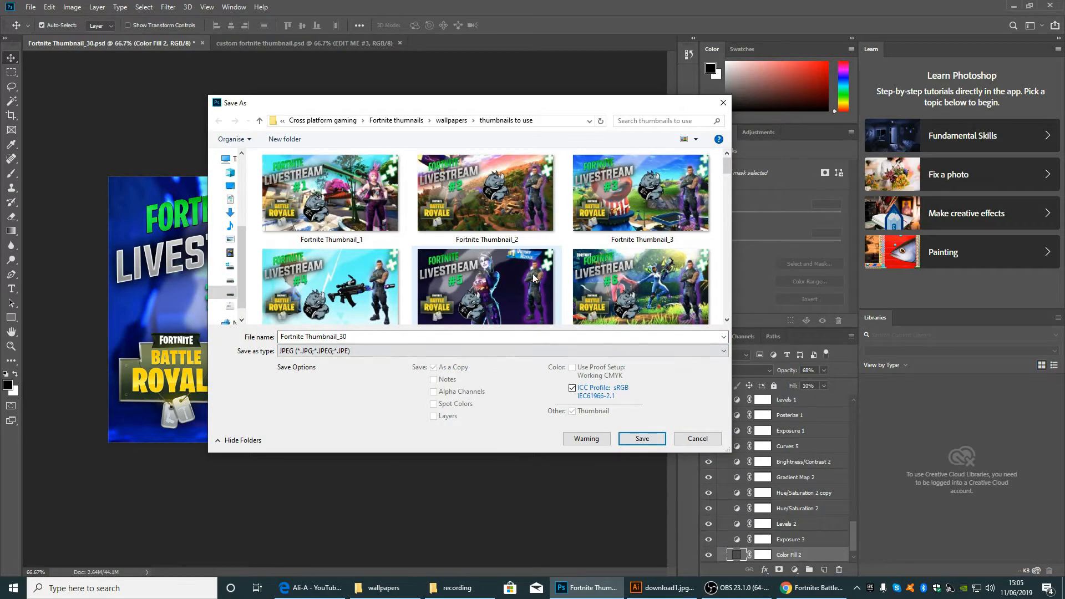
{"action": "scroll", "coordinate": [549, 254], "scroll_direction": "down", "scroll_amount": 5}
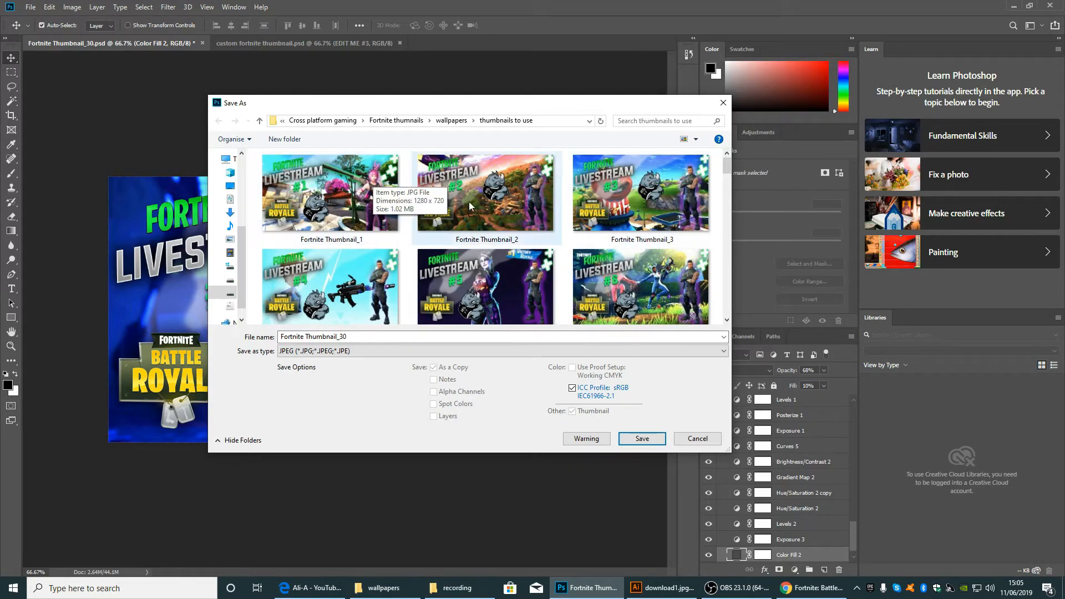
{"action": "scroll", "coordinate": [562, 251], "scroll_direction": "down", "scroll_amount": 4}
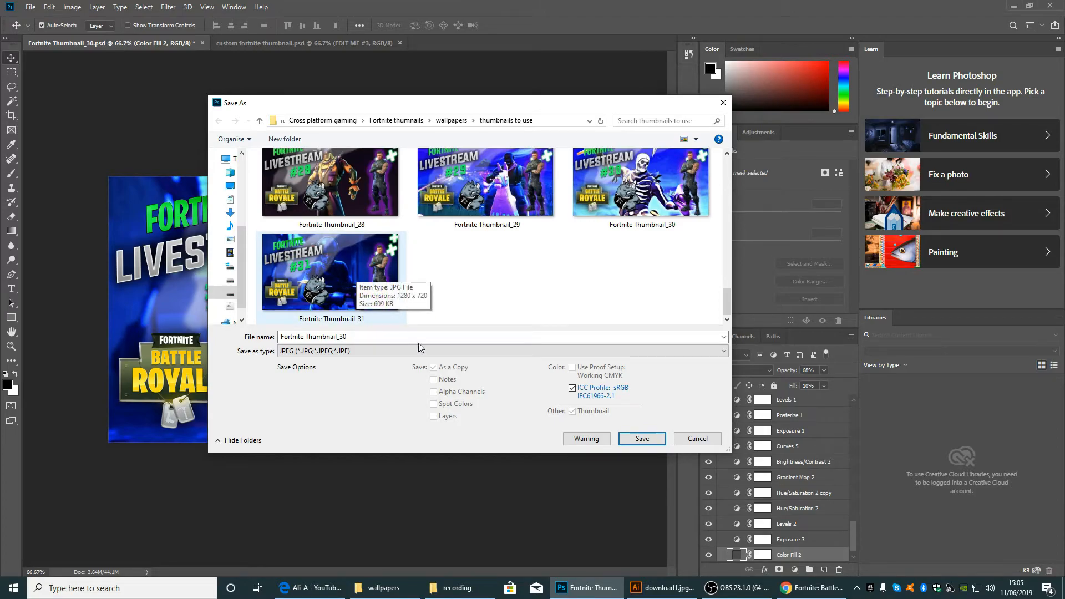
{"action": "left_click", "coordinate": [702, 442]}
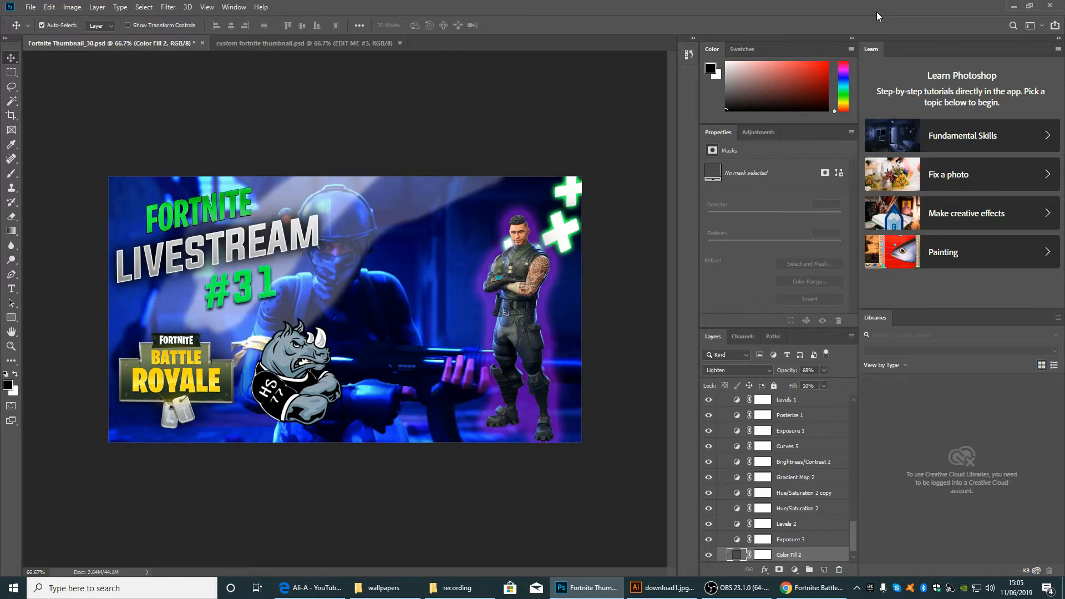
- Return to the desktop, open the wallpapers folder, and examine its Fortnite wallpapers and template files
{"action": "left_click_drag", "start_coordinate": [823, 9], "coordinate": [0, 206]}
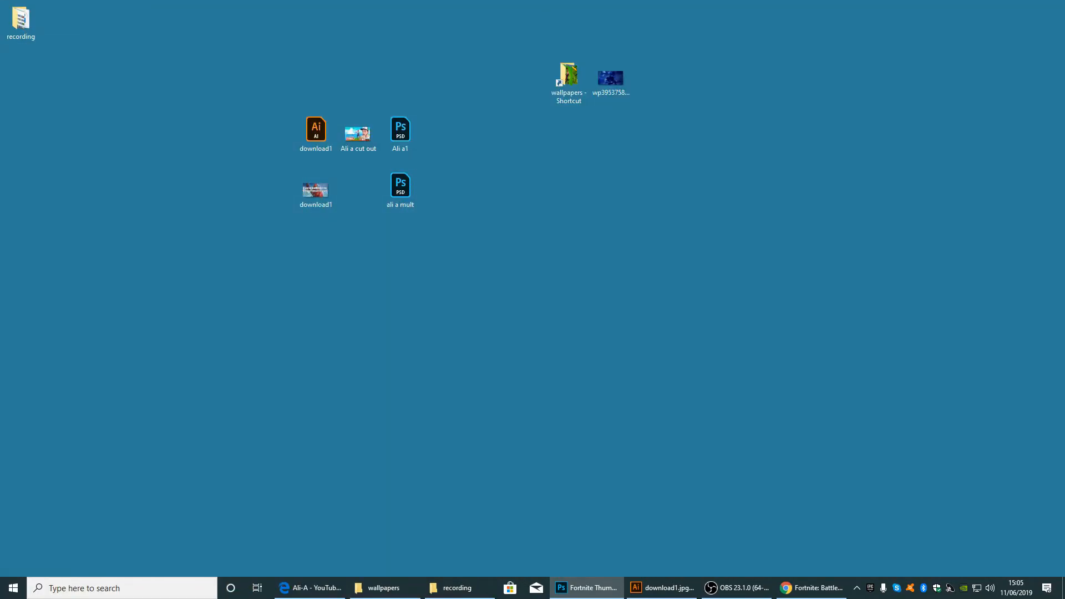
{"action": "double_click", "coordinate": [567, 76]}
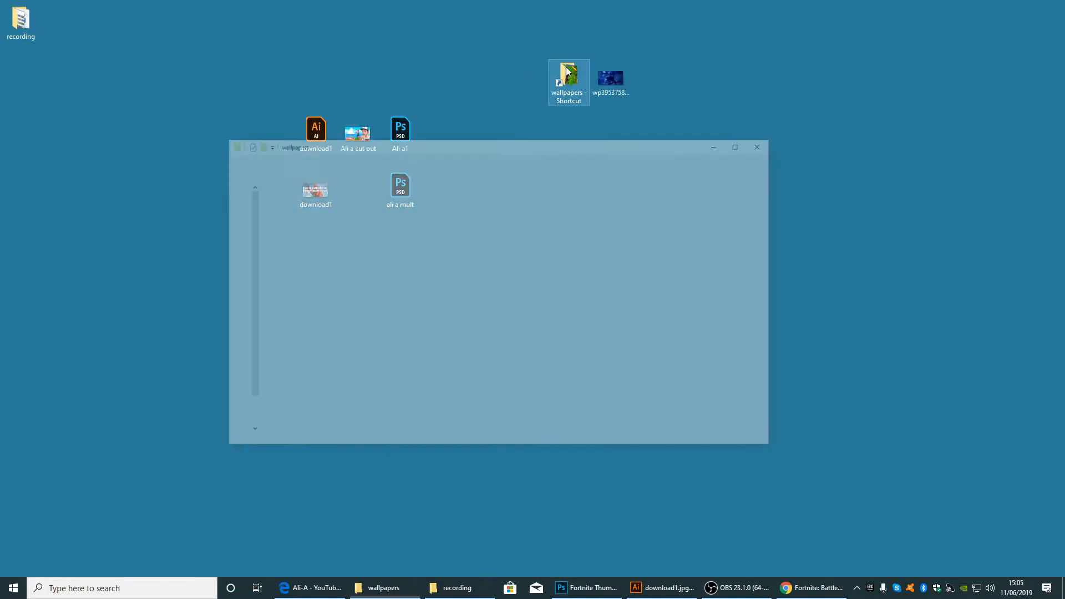
{"action": "left_click", "coordinate": [791, 77]}
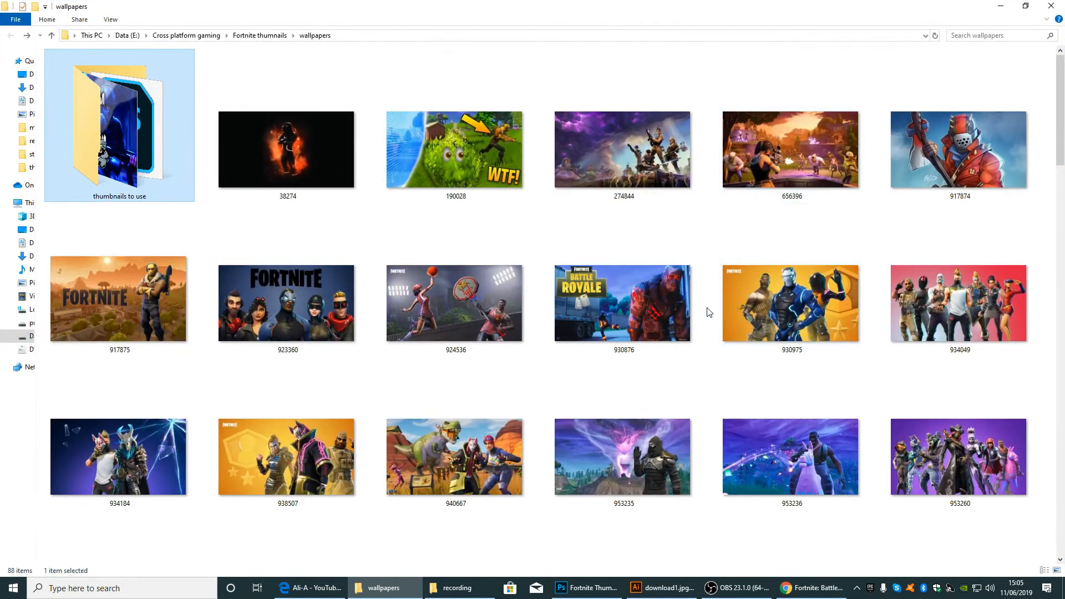
{"action": "scroll", "coordinate": [488, 277], "scroll_direction": "down", "scroll_amount": 15}
{"action": "key", "text": "Home"}
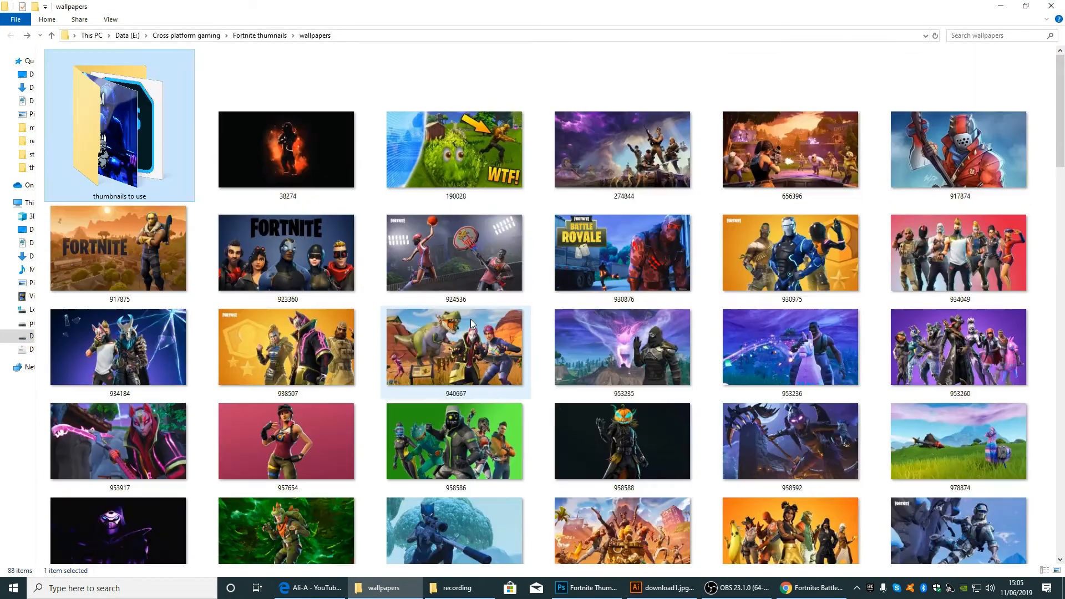
{"action": "scroll", "coordinate": [470, 322], "scroll_direction": "down", "scroll_amount": 12}
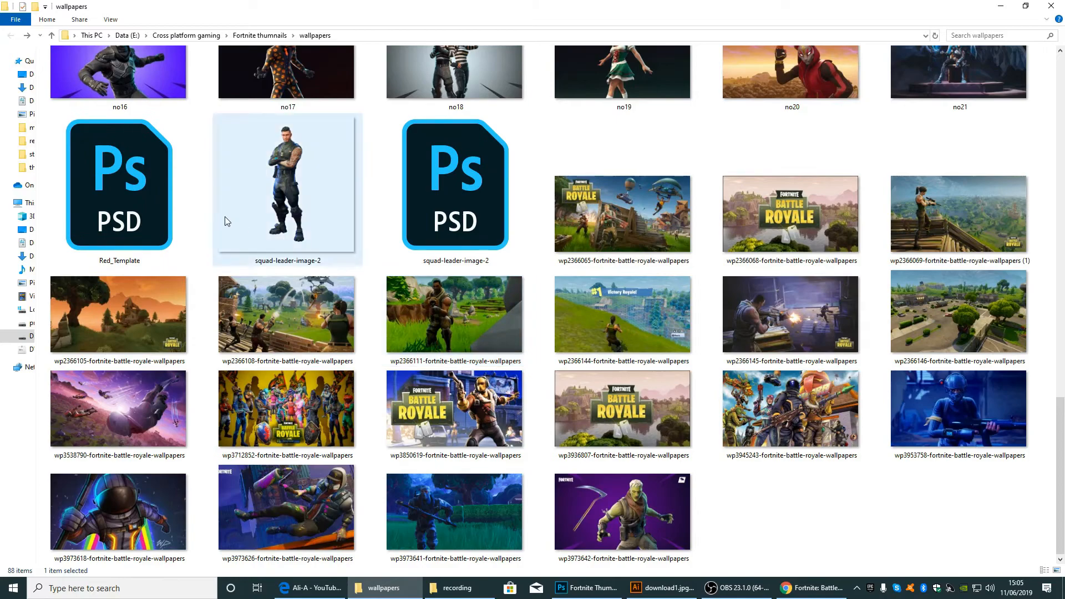
- Open the thumbnails to use folder, examine its numbered Fortnite thumbnail images and PSD files, and return to the desktop
{"action": "scroll", "coordinate": [231, 221], "scroll_direction": "up", "scroll_amount": 12}
{"action": "double_click", "coordinate": [112, 142]}
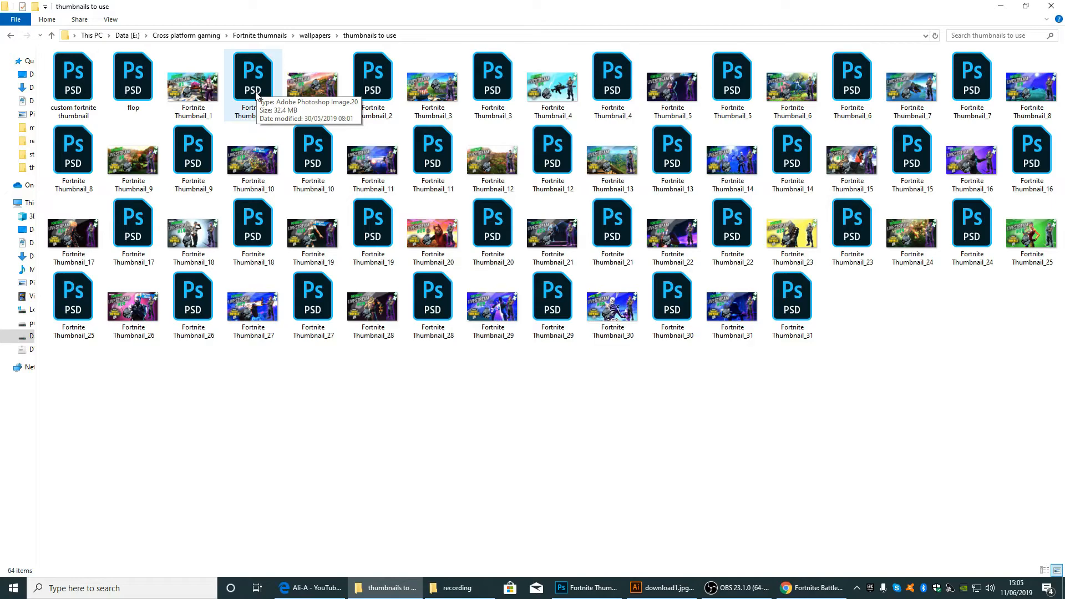
{"action": "left_click", "coordinate": [1025, 7]}
{"action": "left_click", "coordinate": [816, 79]}
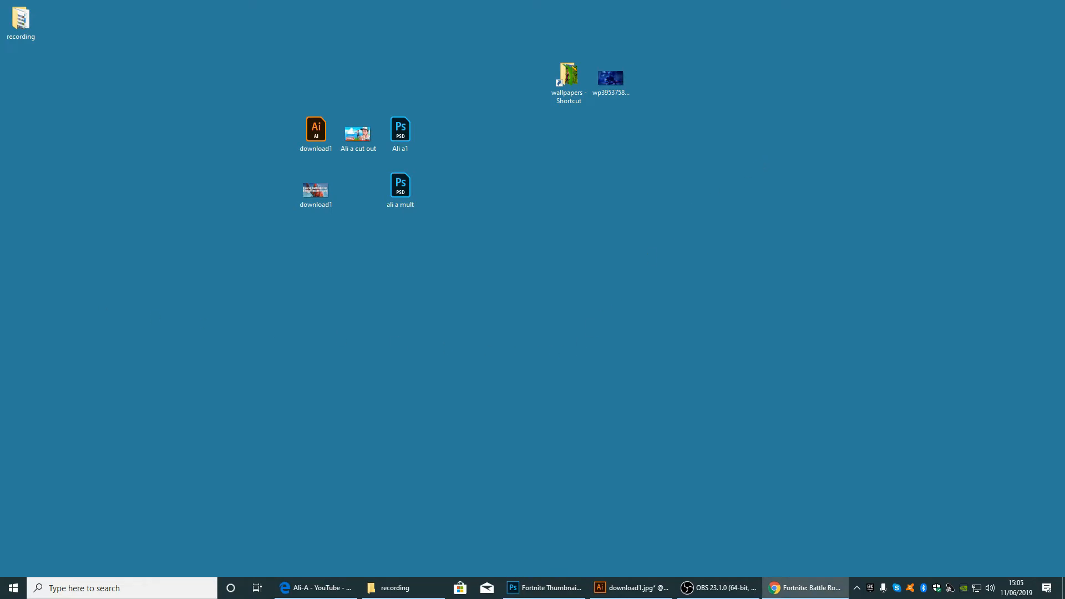
- Switch to Chrome and browse the Fortnite Battle Royale wallpapers on wallpapercave.com for usable backgrounds
{"action": "left_click", "coordinate": [804, 587]}
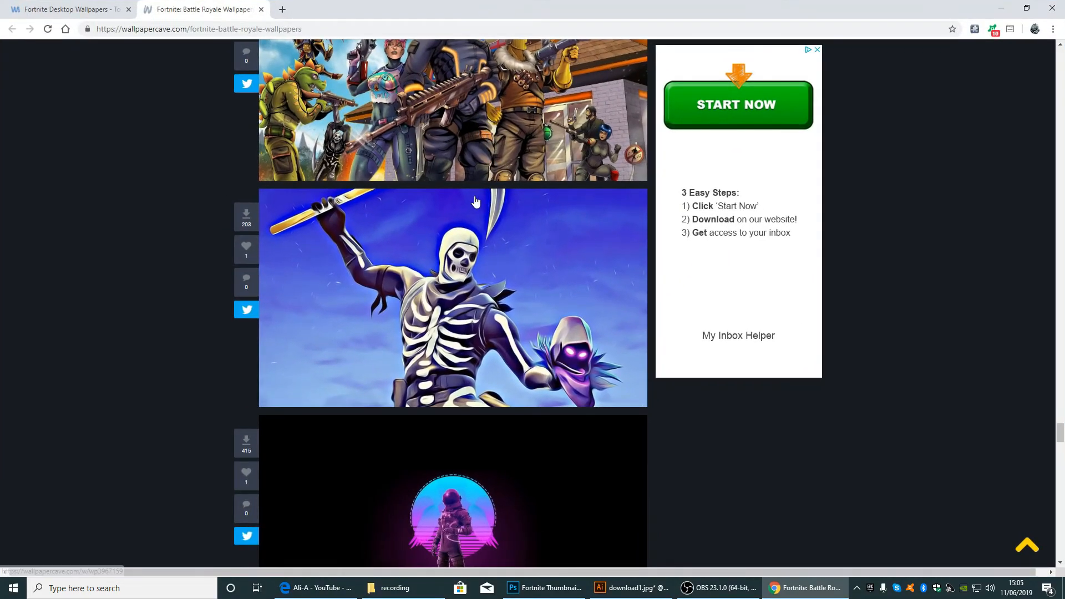
{"action": "left_click", "coordinate": [57, 9]}
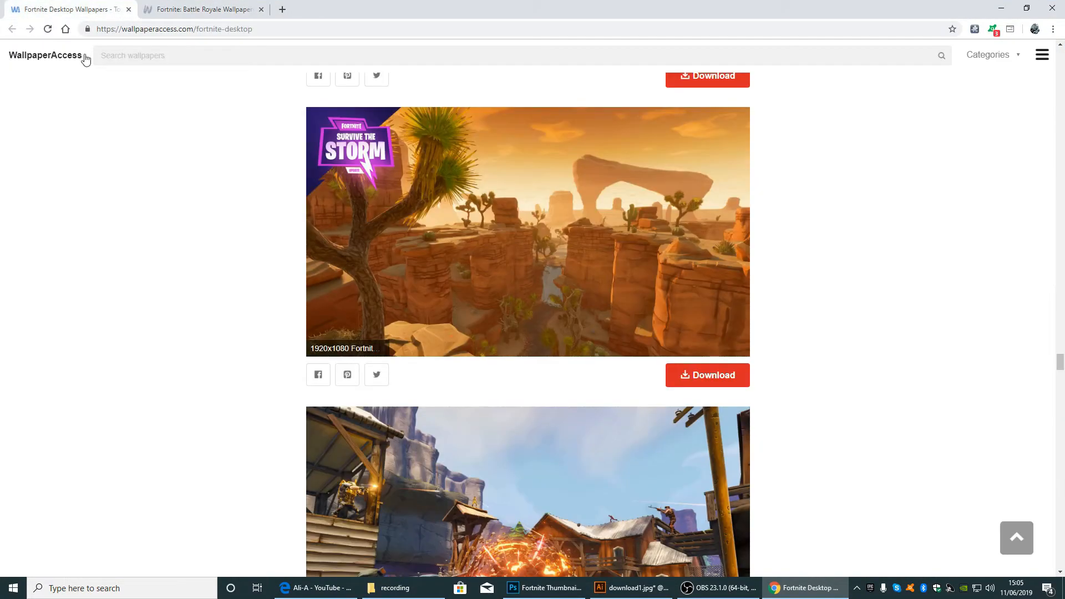
{"action": "left_click", "coordinate": [170, 8]}
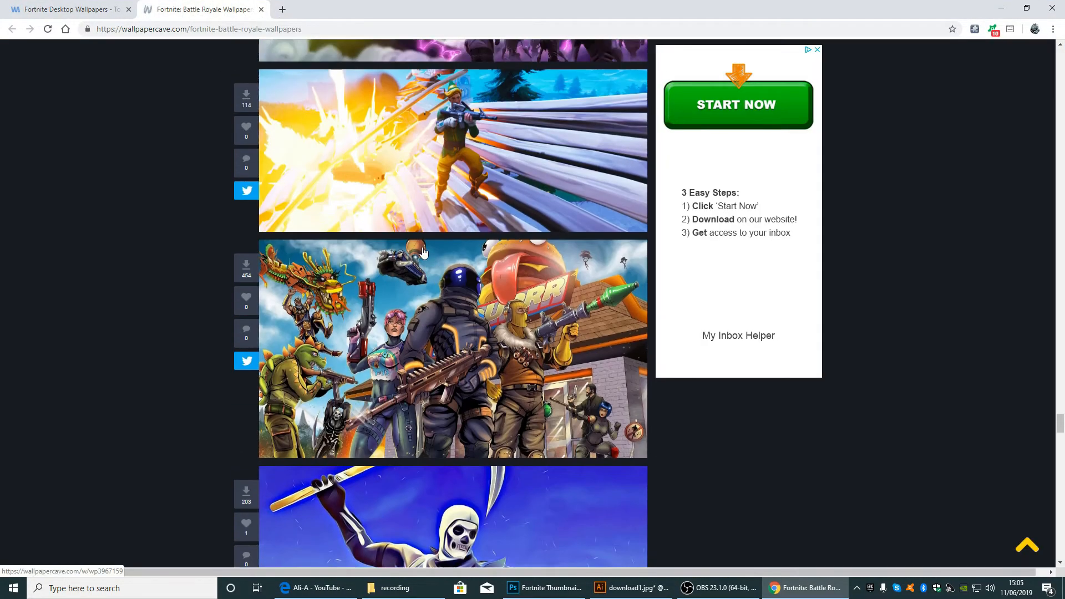
{"action": "scroll", "coordinate": [466, 241], "scroll_direction": "down", "scroll_amount": 10}
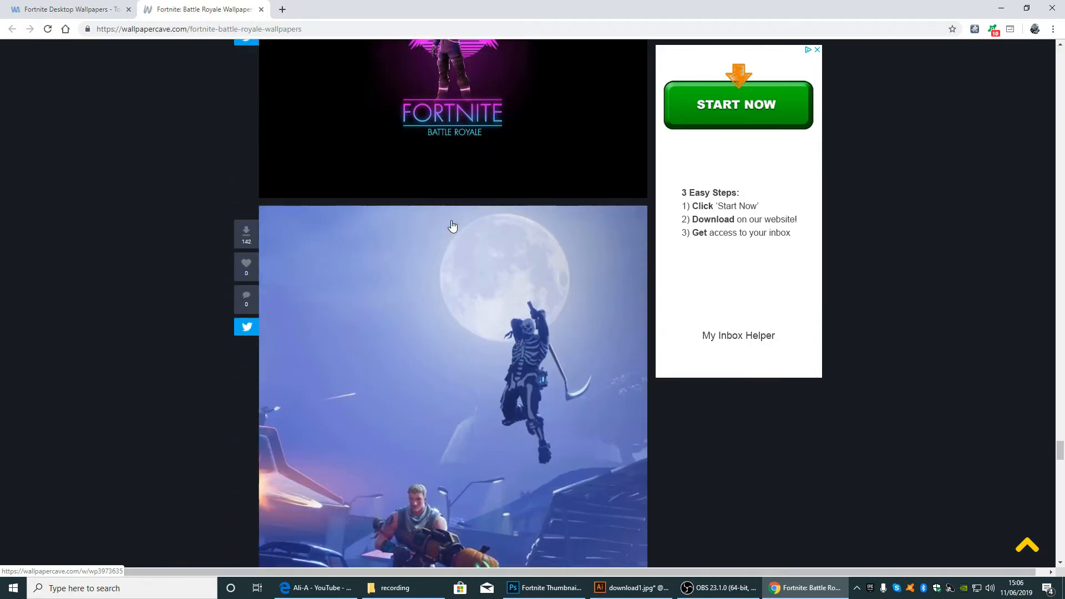
{"action": "scroll", "coordinate": [453, 226], "scroll_direction": "down", "scroll_amount": 20}
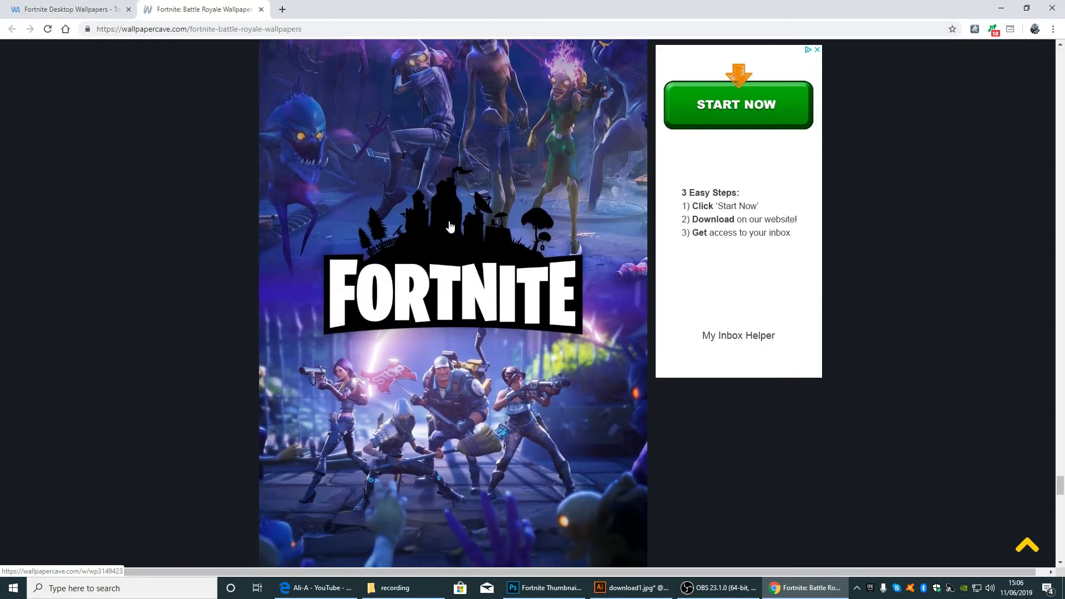
{"action": "scroll", "coordinate": [448, 228], "scroll_direction": "down", "scroll_amount": 20}
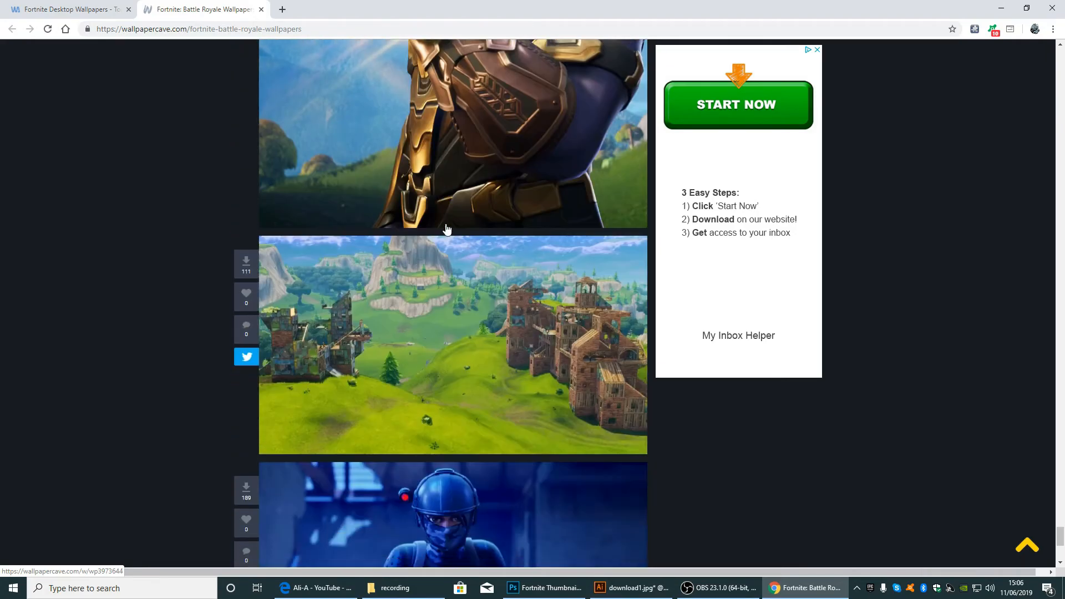
{"action": "scroll", "coordinate": [446, 228], "scroll_direction": "up", "scroll_amount": 13}
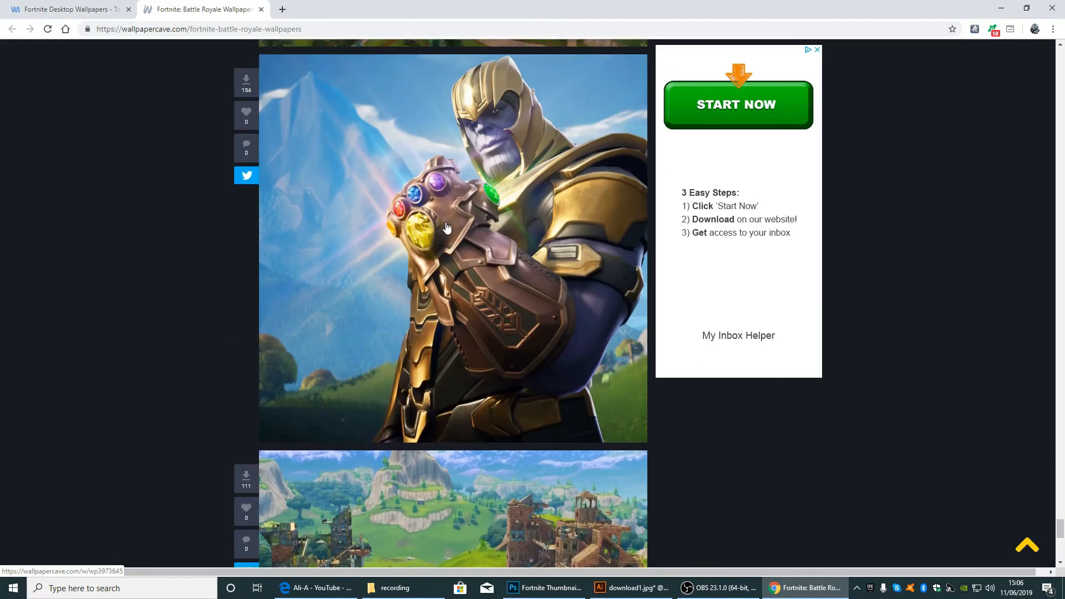
{"action": "scroll", "coordinate": [446, 228], "scroll_direction": "up", "scroll_amount": 15}
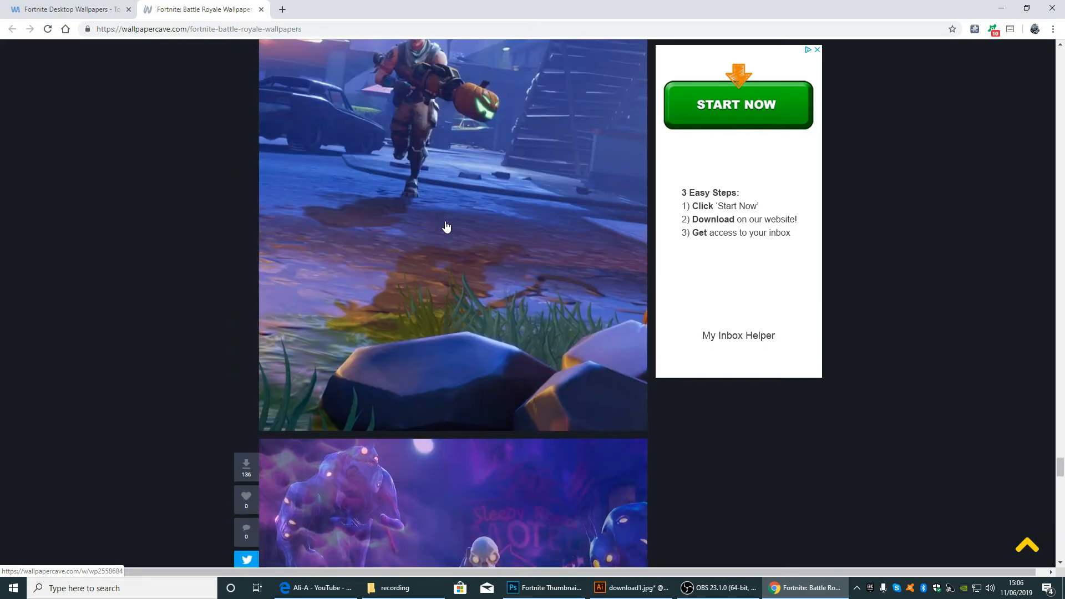
- Browse the Fortnite desktop wallpapers on WallpaperAccess, examining the backgrounds offered for download
{"action": "left_click", "coordinate": [99, 17]}
{"action": "scroll", "coordinate": [451, 214], "scroll_direction": "down", "scroll_amount": 20}
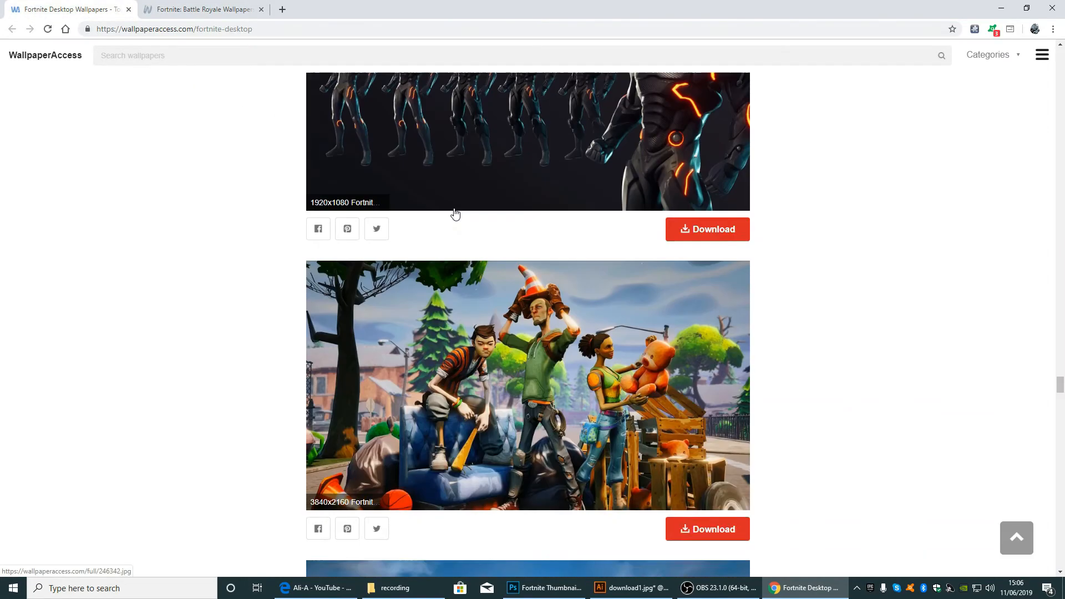
{"action": "scroll", "coordinate": [471, 217], "scroll_direction": "down", "scroll_amount": 20}
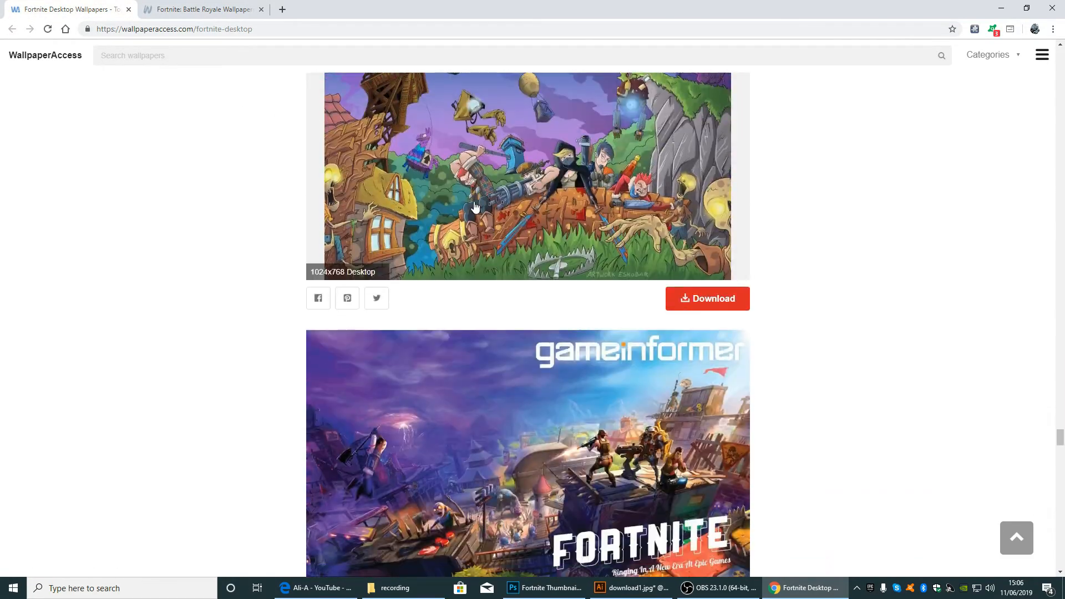
{"action": "scroll", "coordinate": [470, 206], "scroll_direction": "down", "scroll_amount": 15}
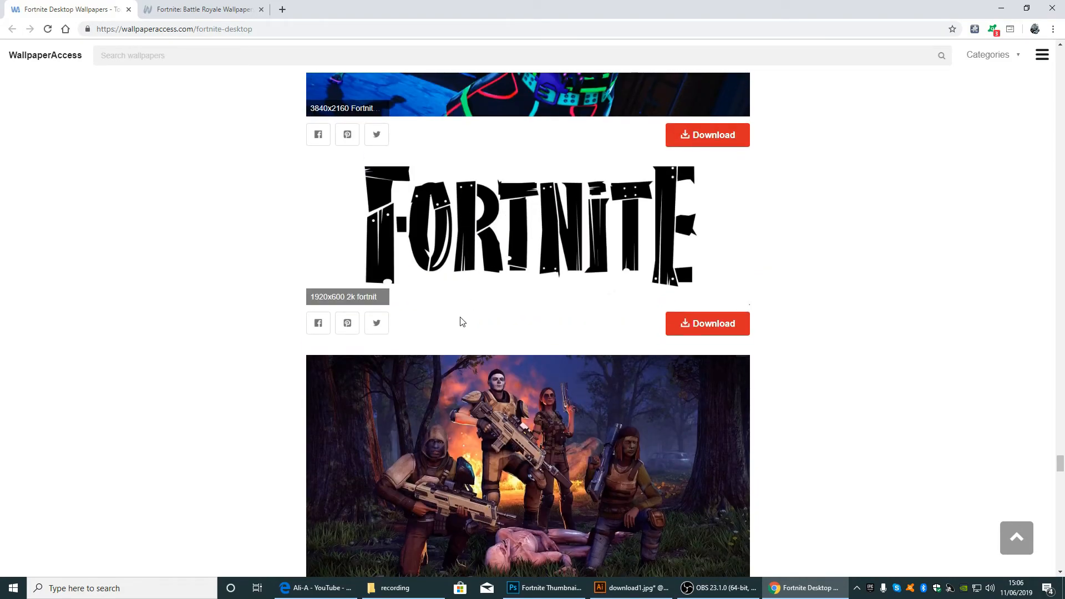
{"action": "scroll", "coordinate": [450, 307], "scroll_direction": "up", "scroll_amount": 7}
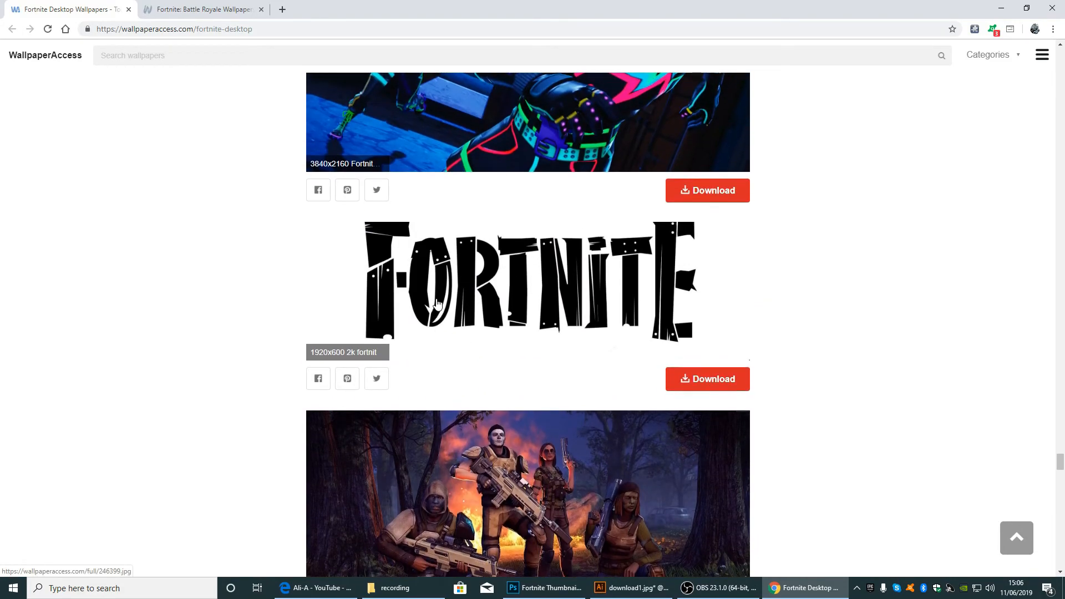
{"action": "scroll", "coordinate": [437, 304], "scroll_direction": "up", "scroll_amount": 10}
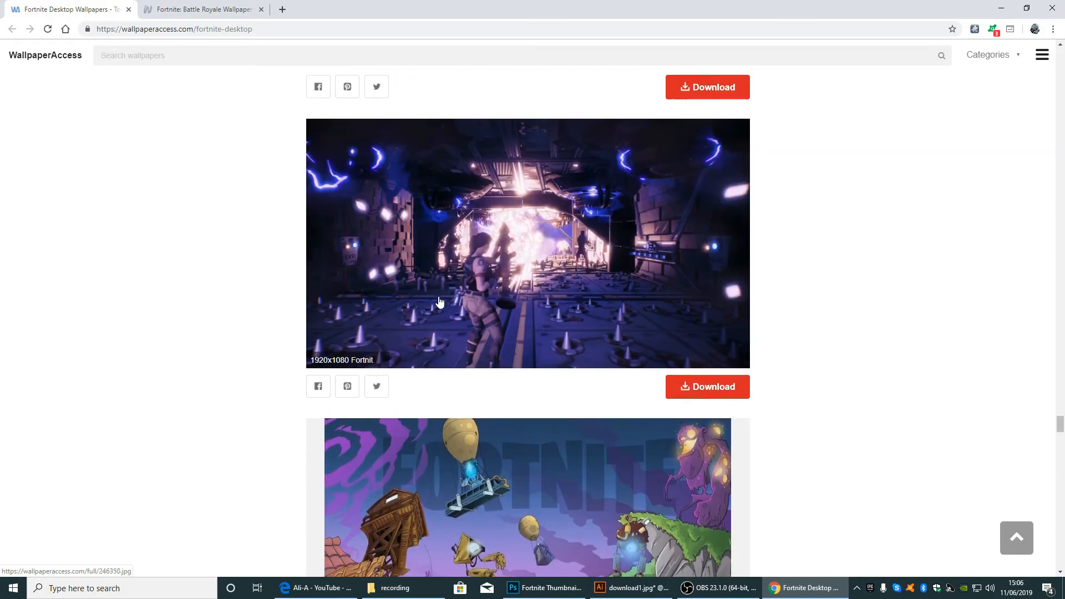
{"action": "scroll", "coordinate": [444, 307], "scroll_direction": "down", "scroll_amount": 20}
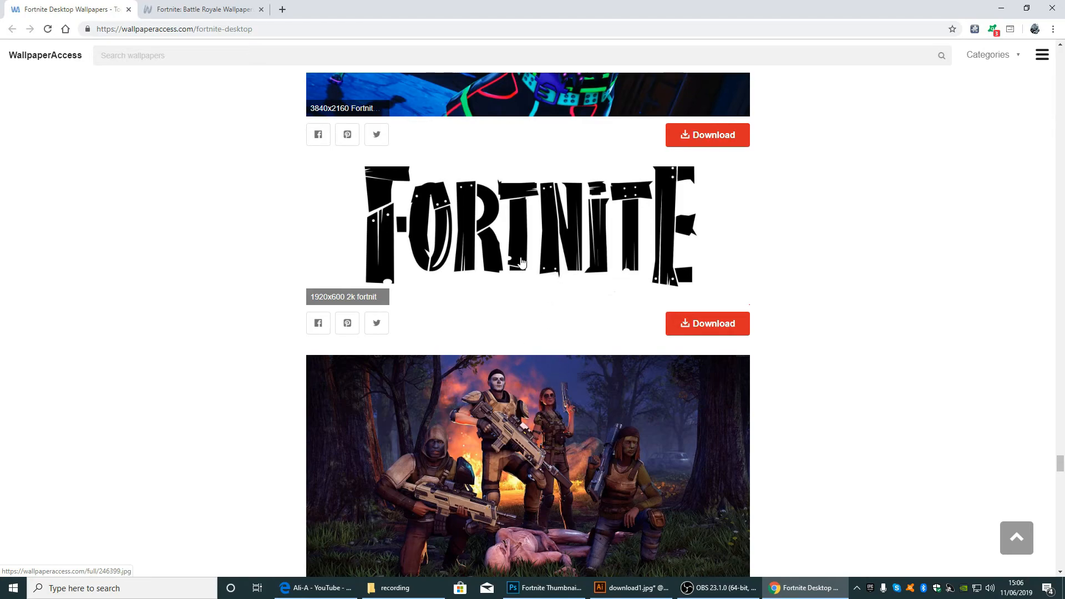
- Put the browser away and switch back to the Fortnite Thumbnail_30 document in Photoshop
{"action": "left_click_drag", "start_coordinate": [658, 12], "coordinate": [0, 64]}
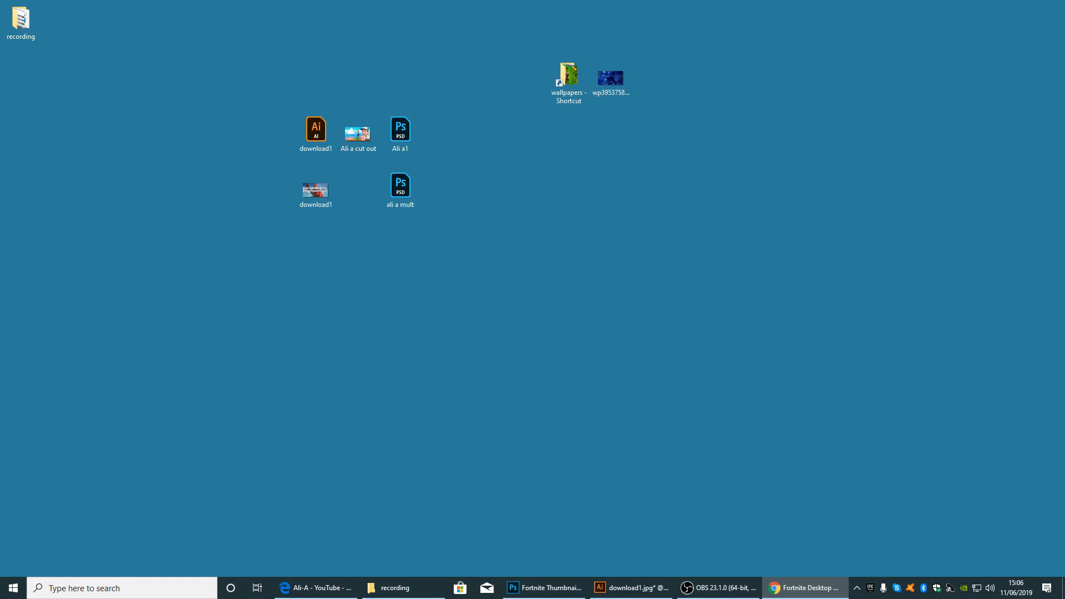
{"action": "key", "text": "alt+Tab"}
{"action": "left_click_drag", "start_coordinate": [0, 261], "coordinate": [549, 0]}
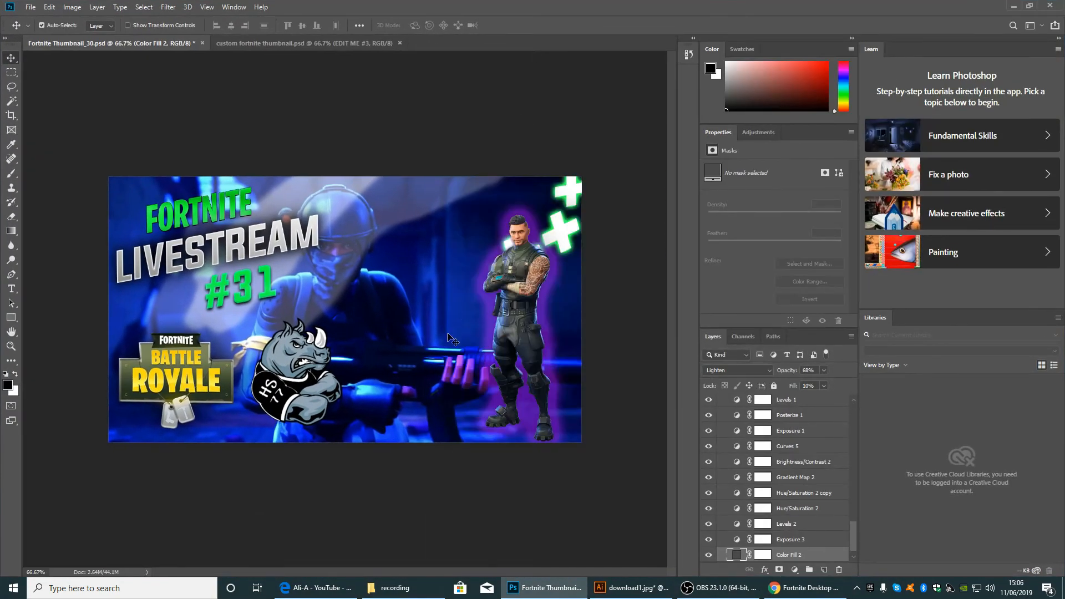